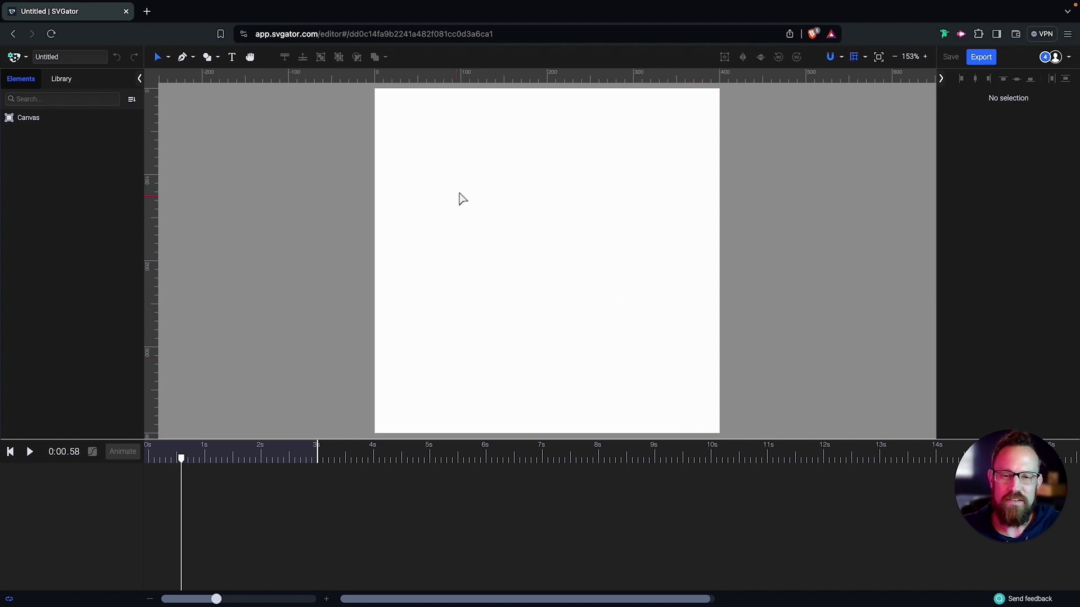
- Create a new project with a custom 400 × 400 canvas
left_click(26, 58)
left_click(48, 103)
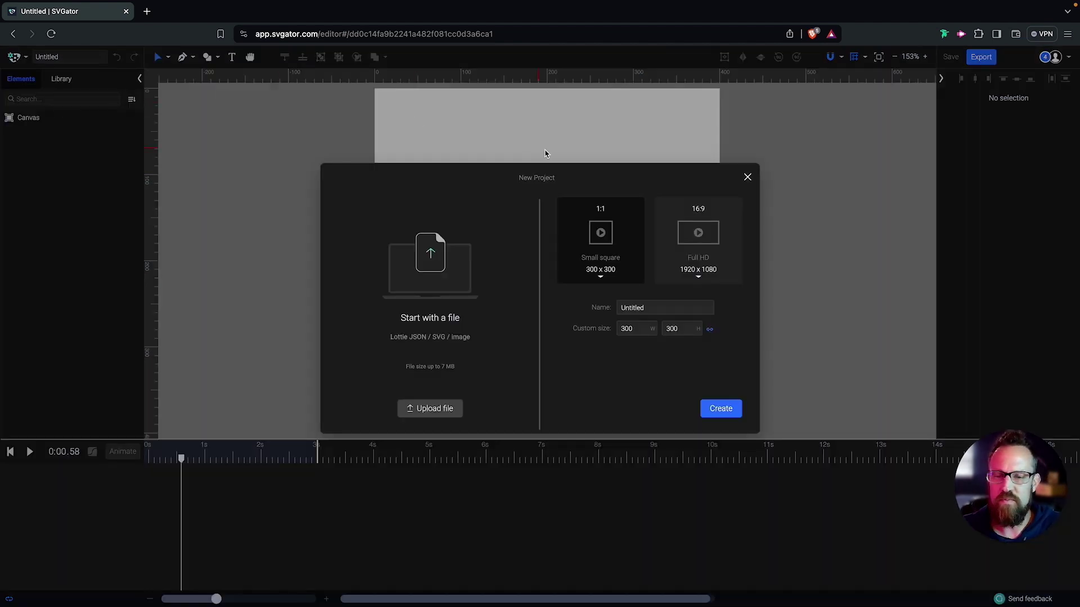
left_click(636, 330)
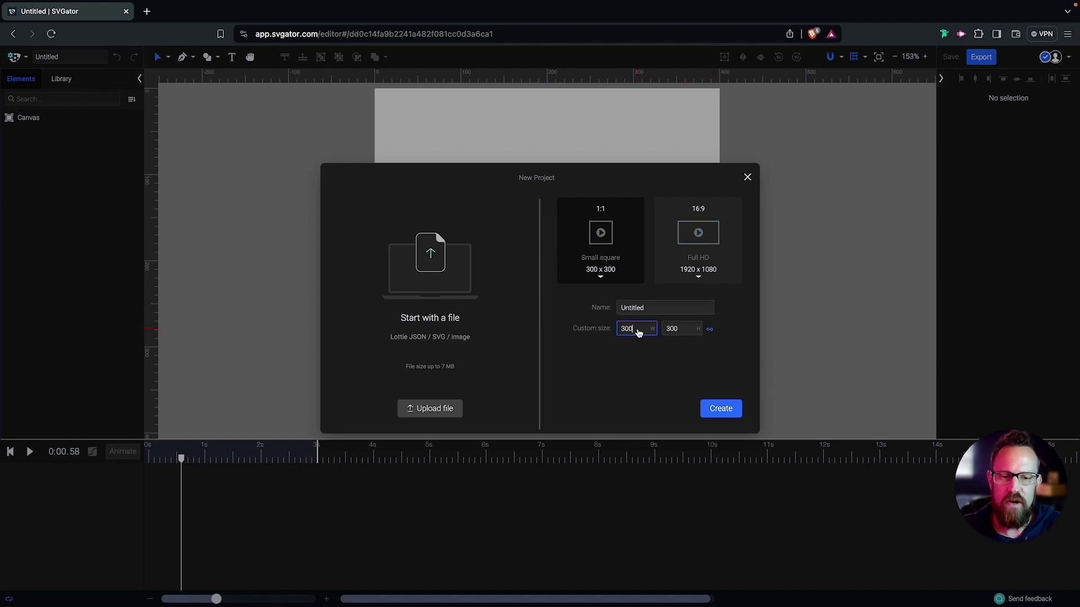
left_click_drag(631, 330, 614, 332)
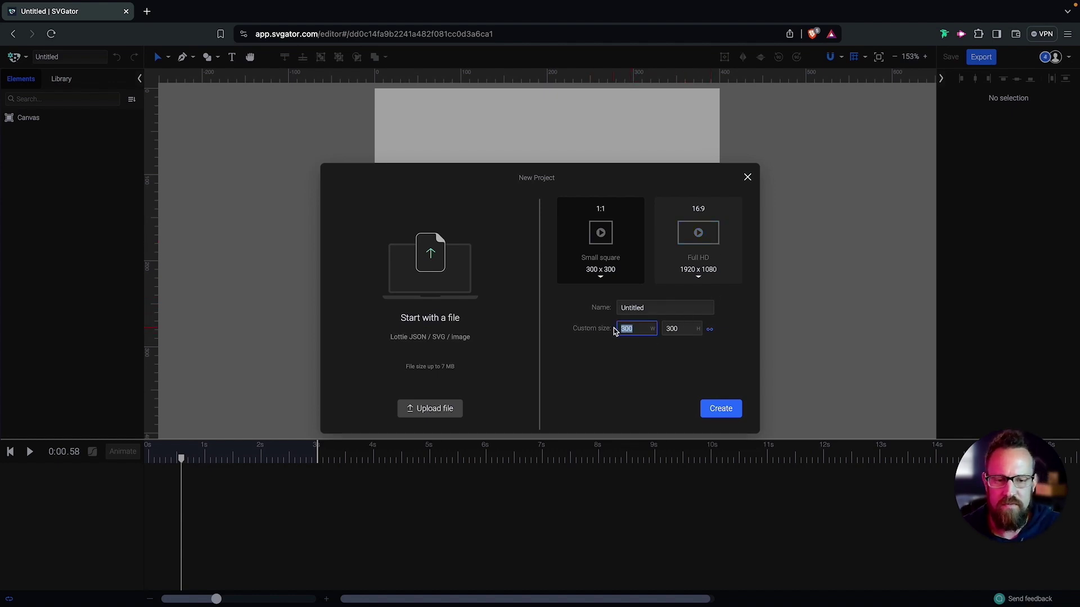
key("Tab")
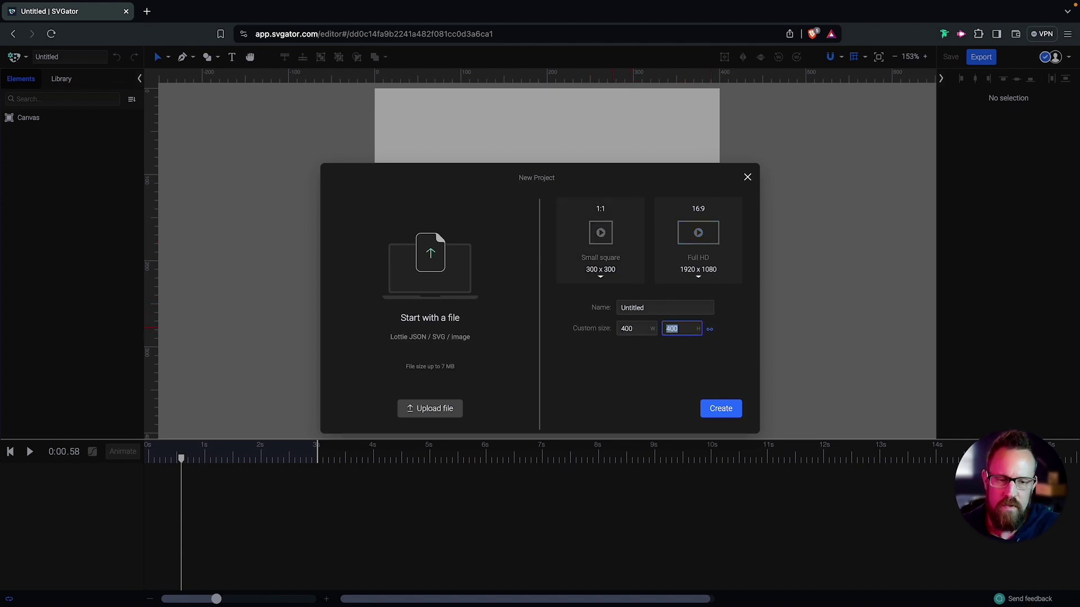
left_click(729, 413)
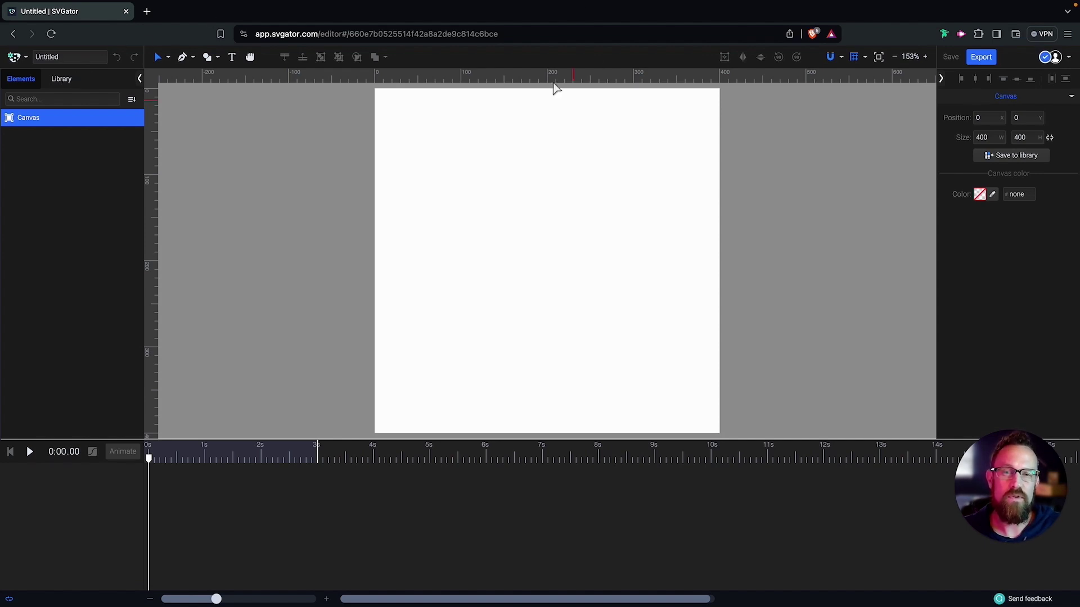
- Place the sleepy cat illustration from the Library's Uploads onto the canvas, back in Elements
left_click(66, 82)
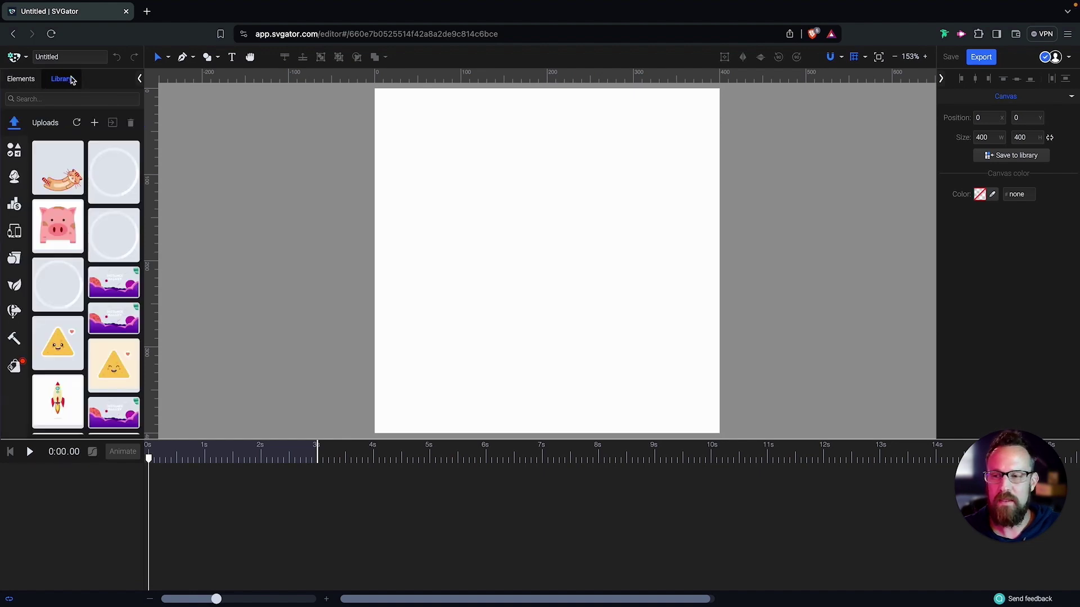
left_click(62, 170)
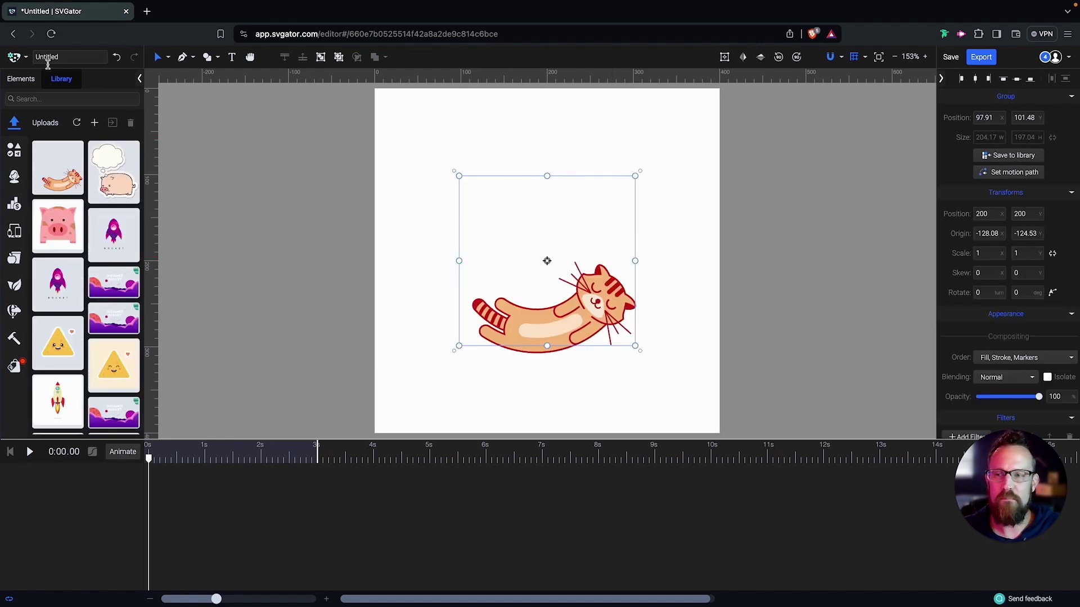
left_click(25, 83)
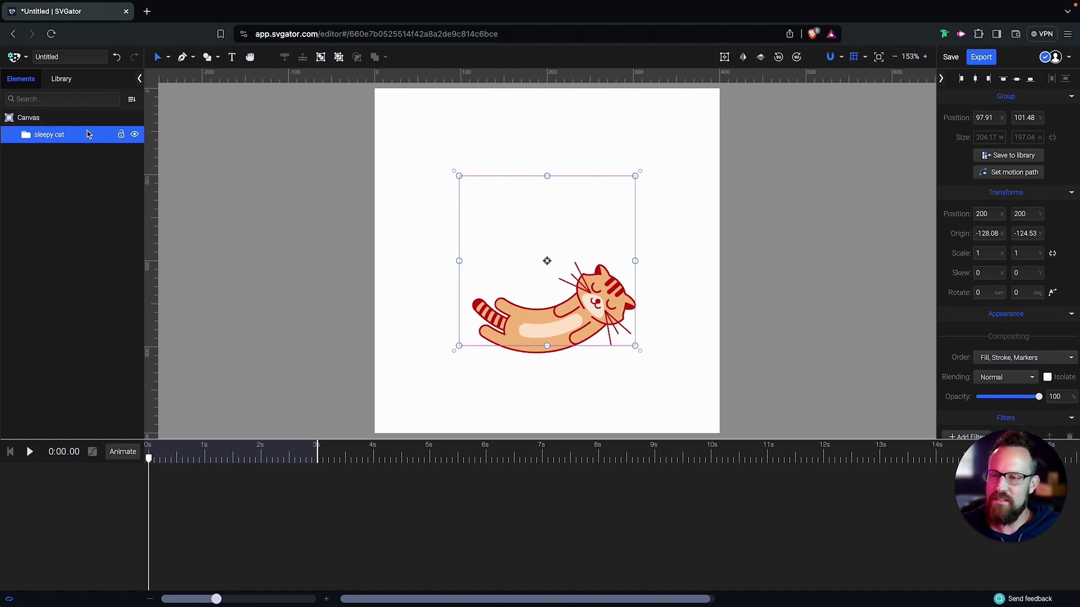
- Expand the sleepy cat, sleepy_cat and Head groups, undoing a test move of the head
left_click(26, 138)
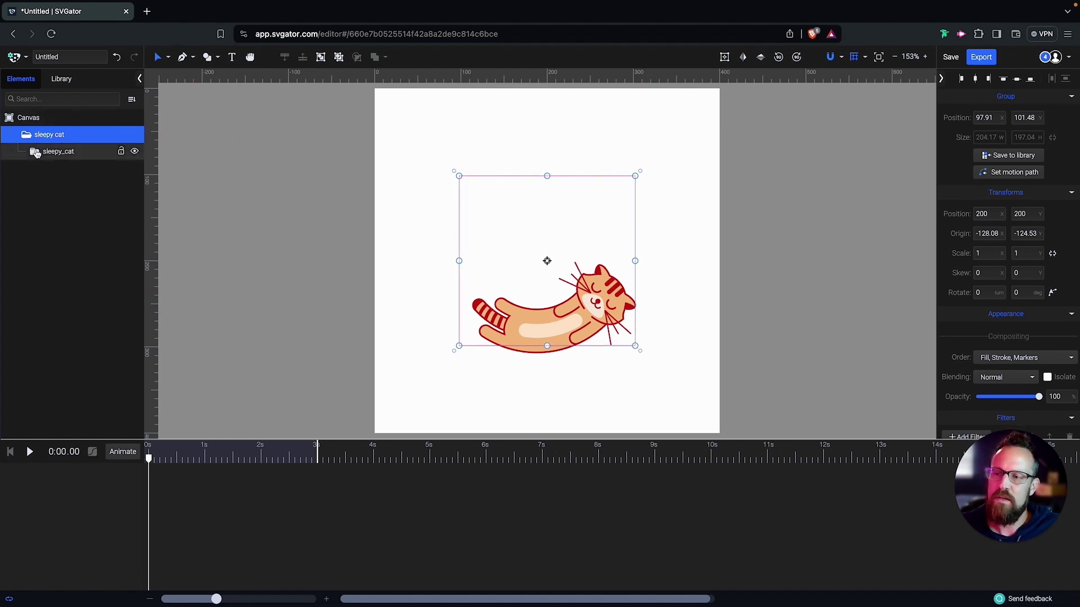
left_click(35, 151)
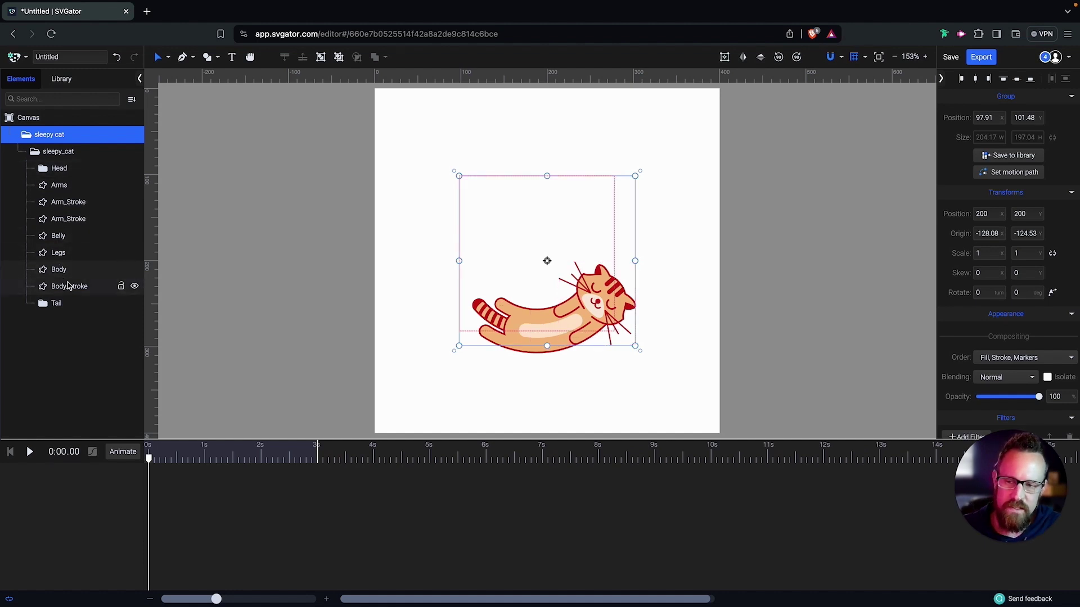
left_click(63, 169)
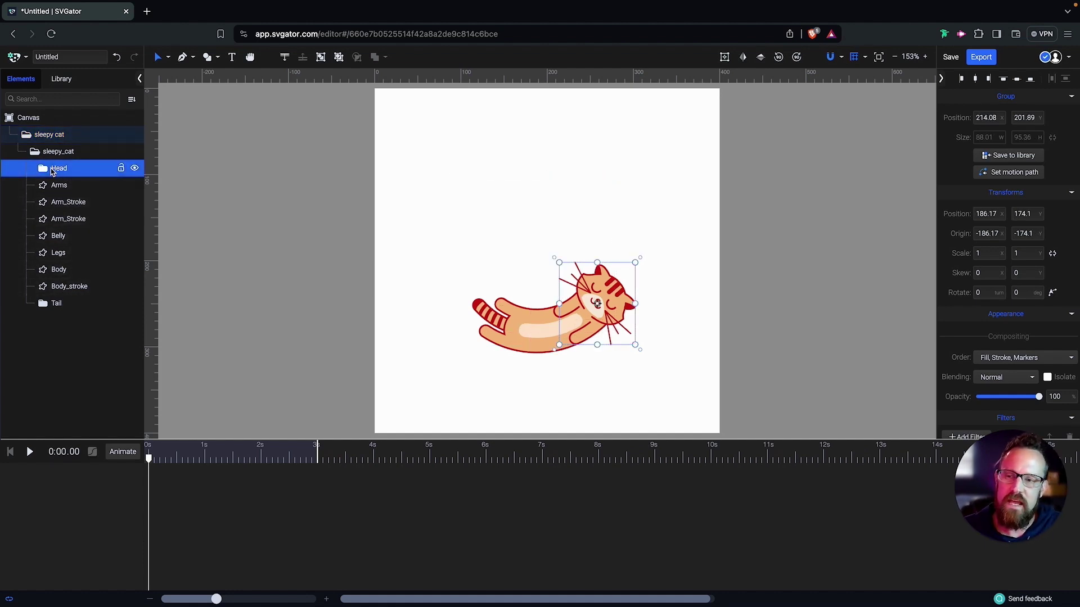
left_click(45, 169)
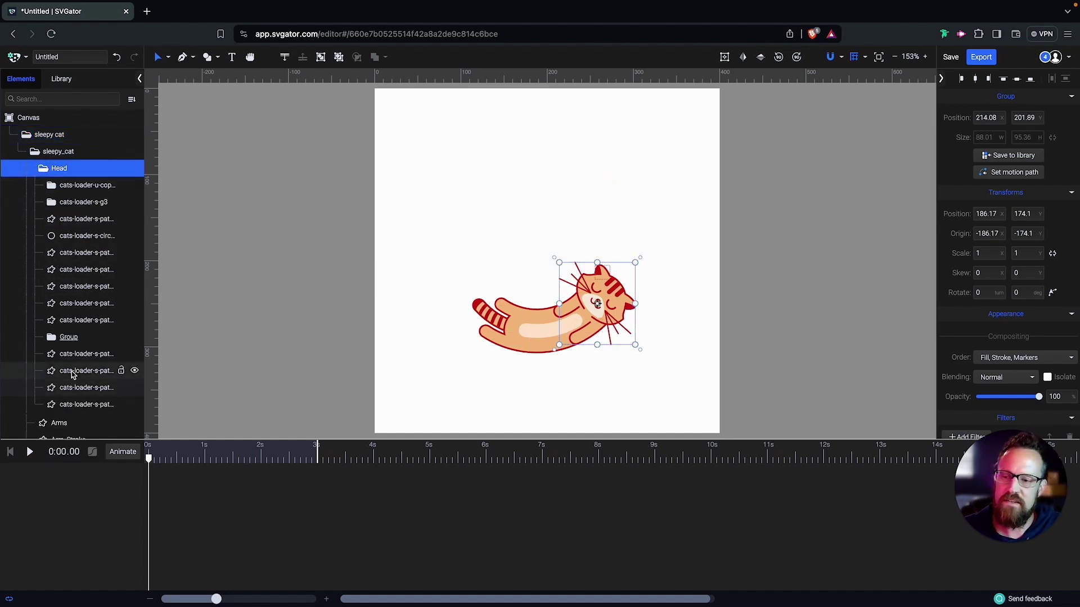
scroll(72, 375, "down", 1)
scroll(72, 376, "up", 1)
left_click(44, 168)
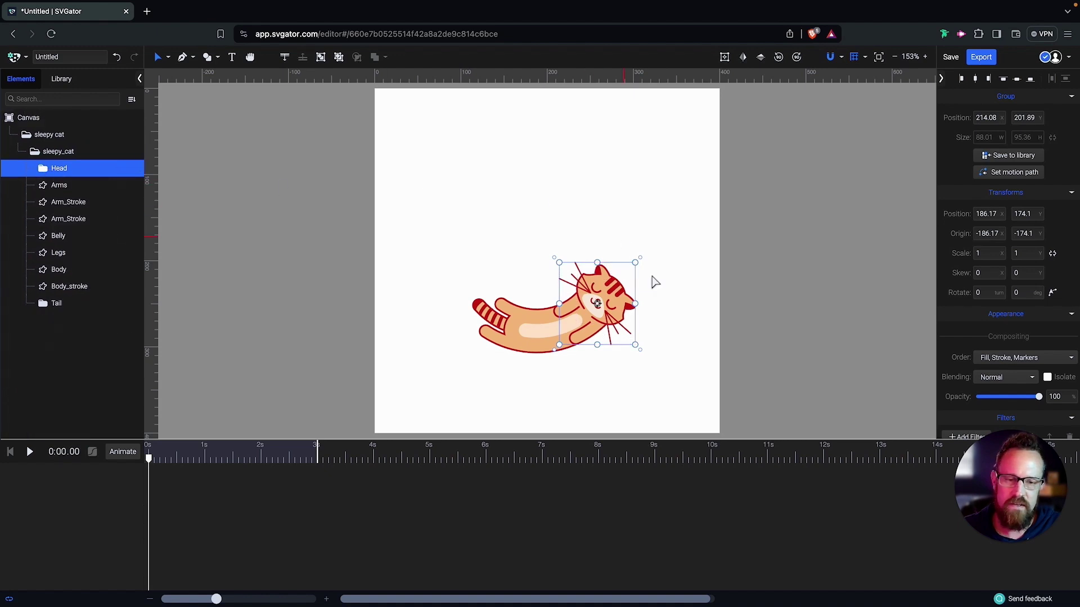
mouse_move(615, 309)
left_mouse_down()
mouse_move(616, 290)
mouse_move(631, 295)
left_mouse_up()
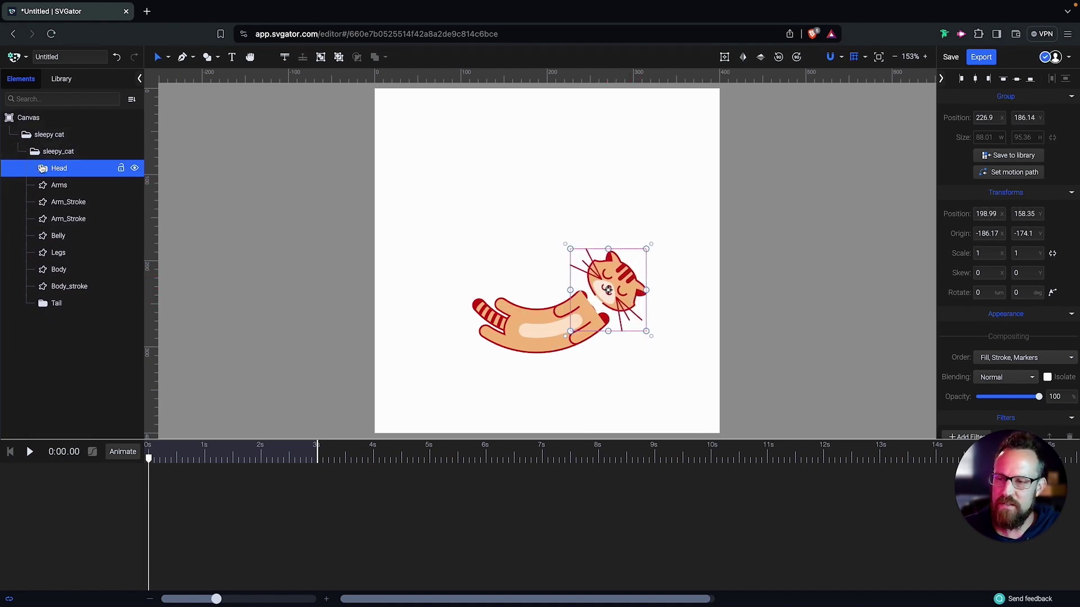
left_click(43, 168)
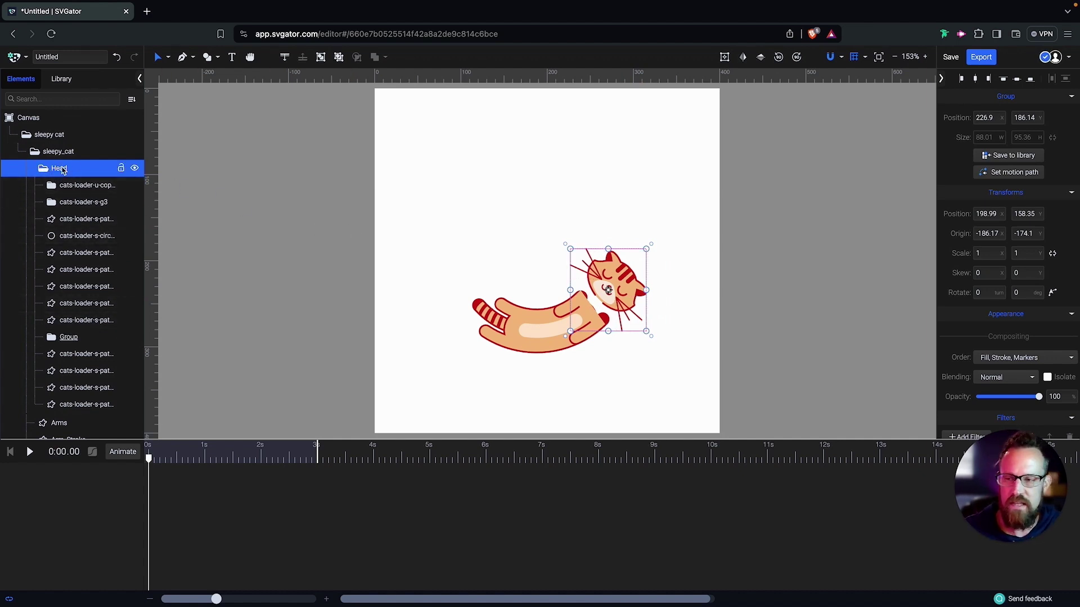
left_click(43, 169)
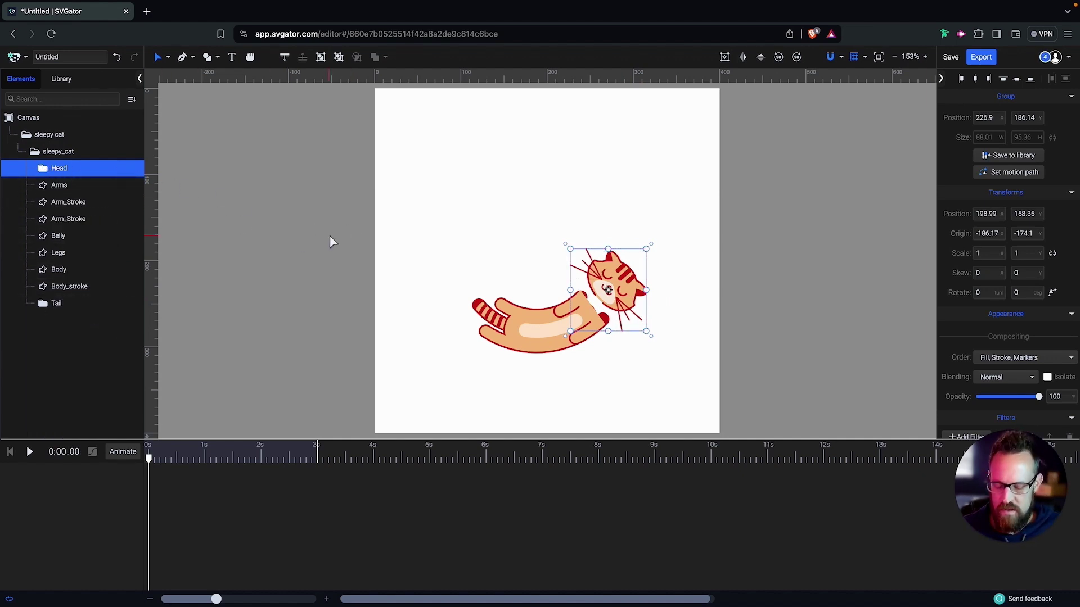
key("ctrl+z")
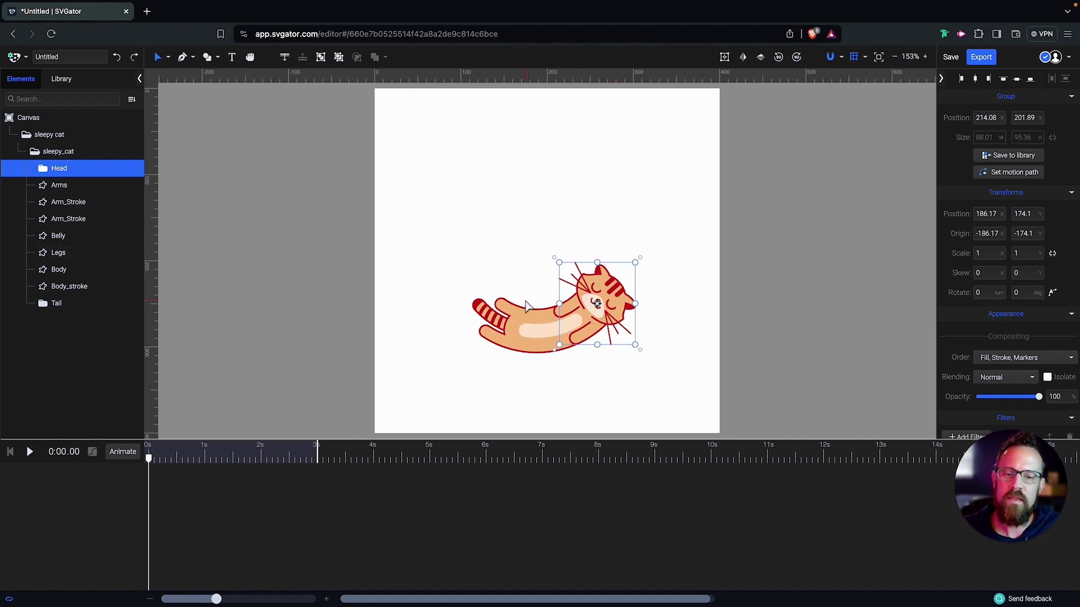
- Inspect Arms, both Arm_Stroke layers, Tail and Legs, nudging legs and tail left and back
left_click(63, 186)
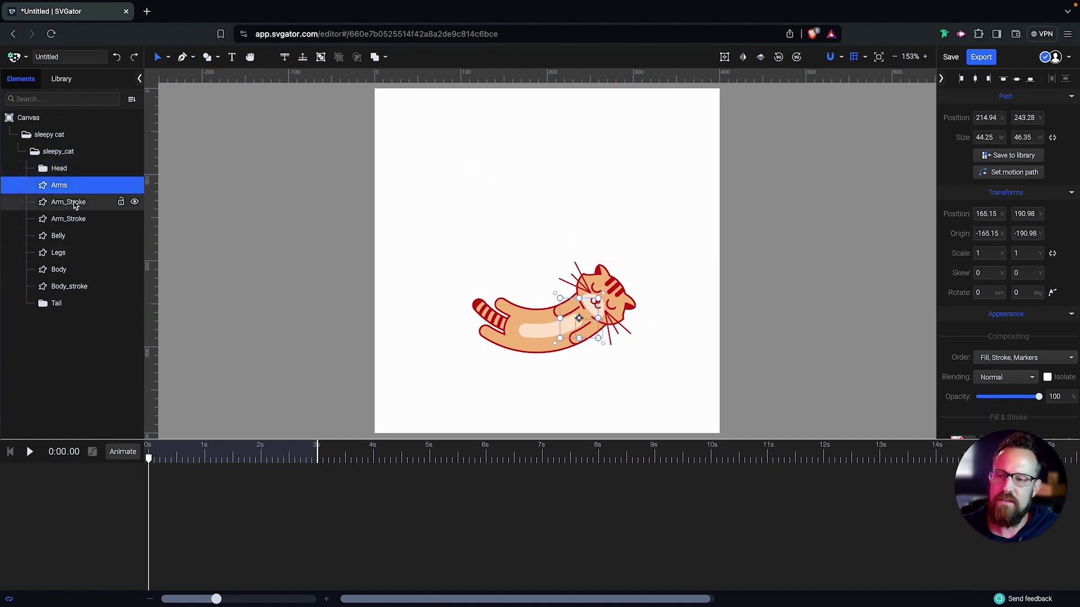
left_click(72, 202)
left_click(76, 218)
left_click(55, 304)
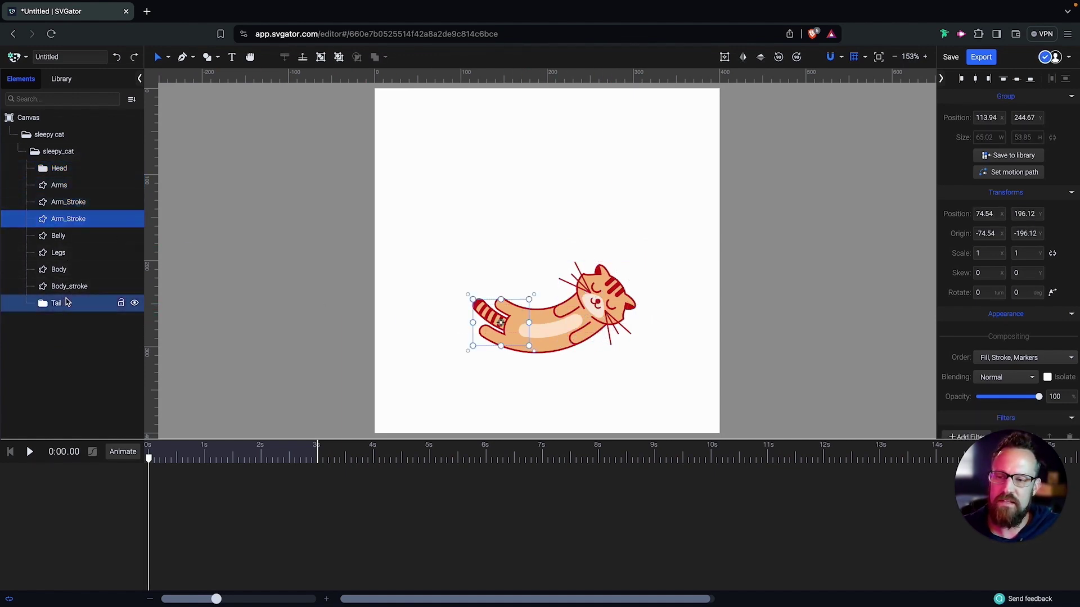
left_click(70, 254, "shift")
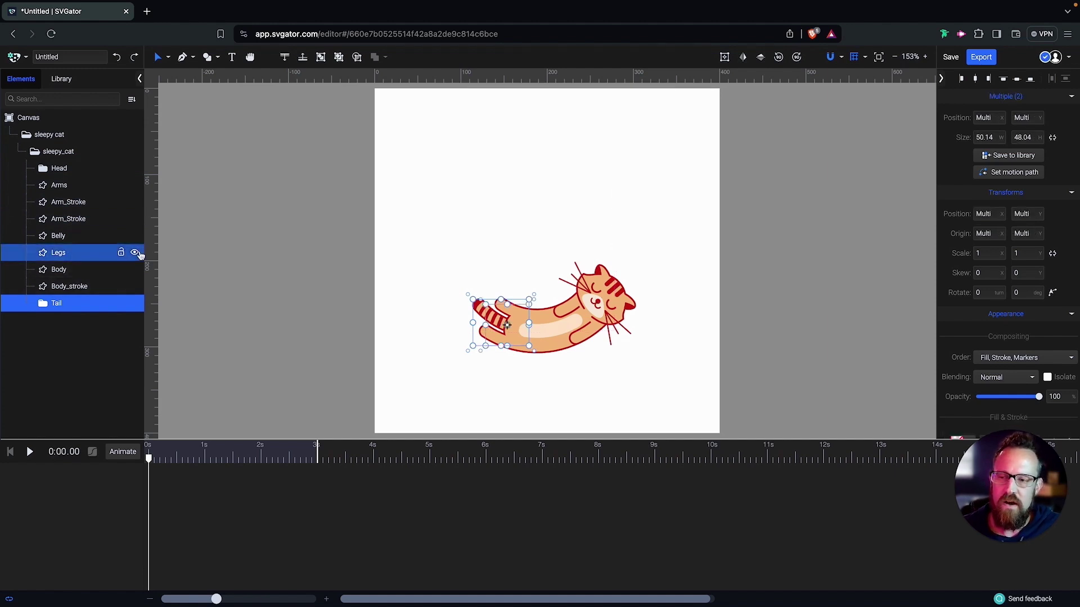
key("shift+Left")
key("shift+Left")
key("shift+Left")
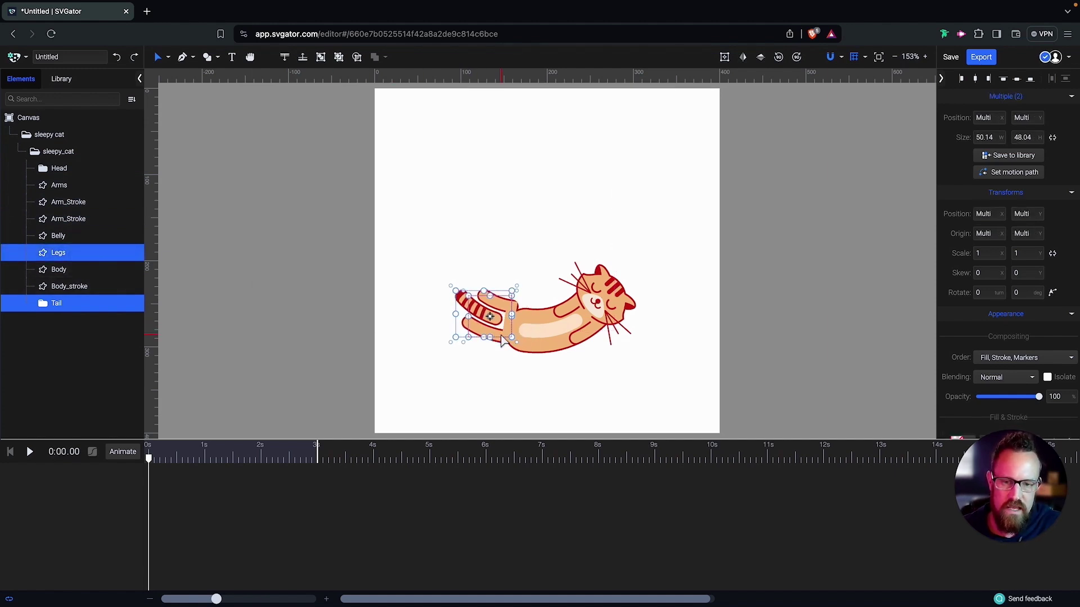
key("shift+Right")
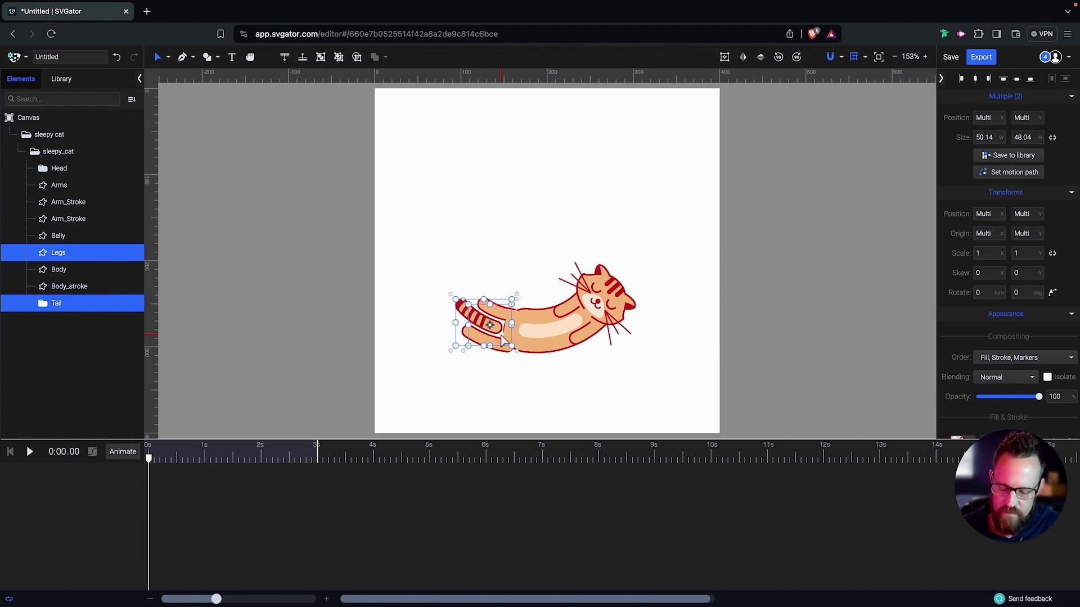
key("shift+Right")
key("shift+Right")
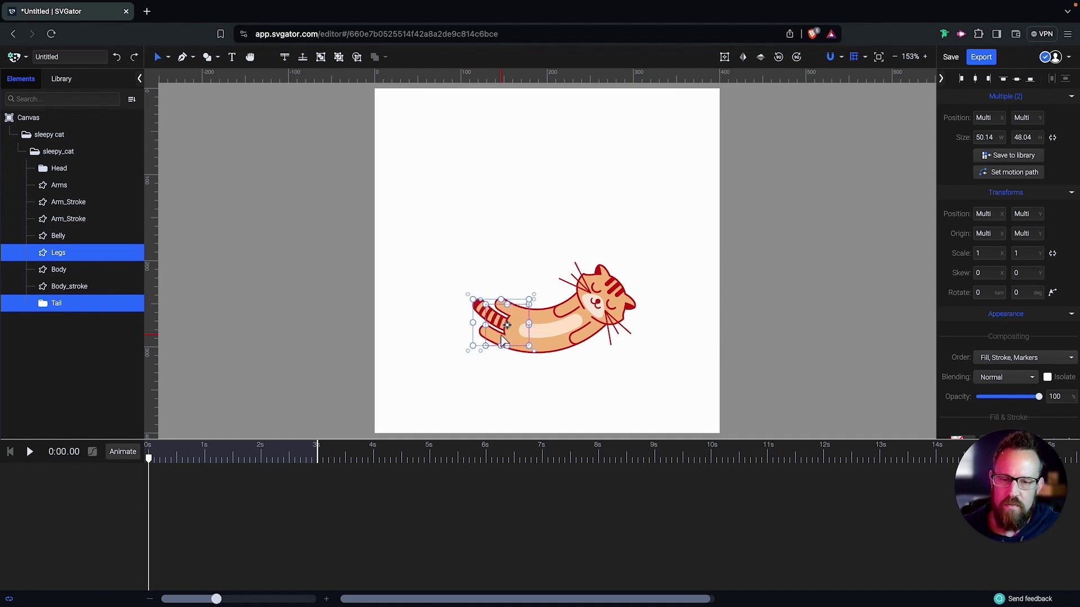
- Inspect the Belly, Body and Body_stroke layers
left_click(67, 239)
left_click(73, 271)
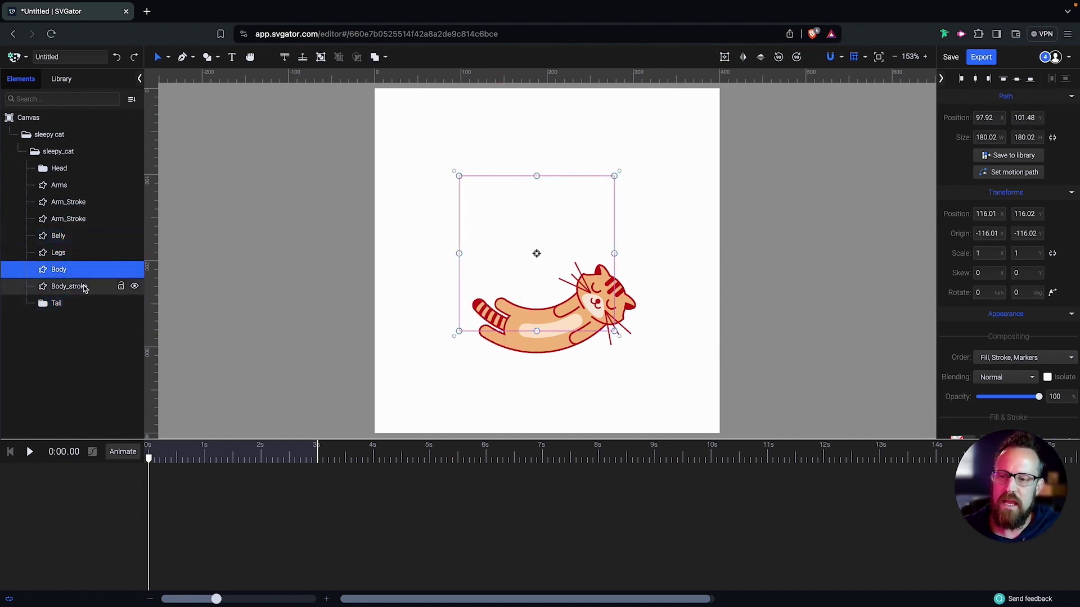
left_click(83, 286)
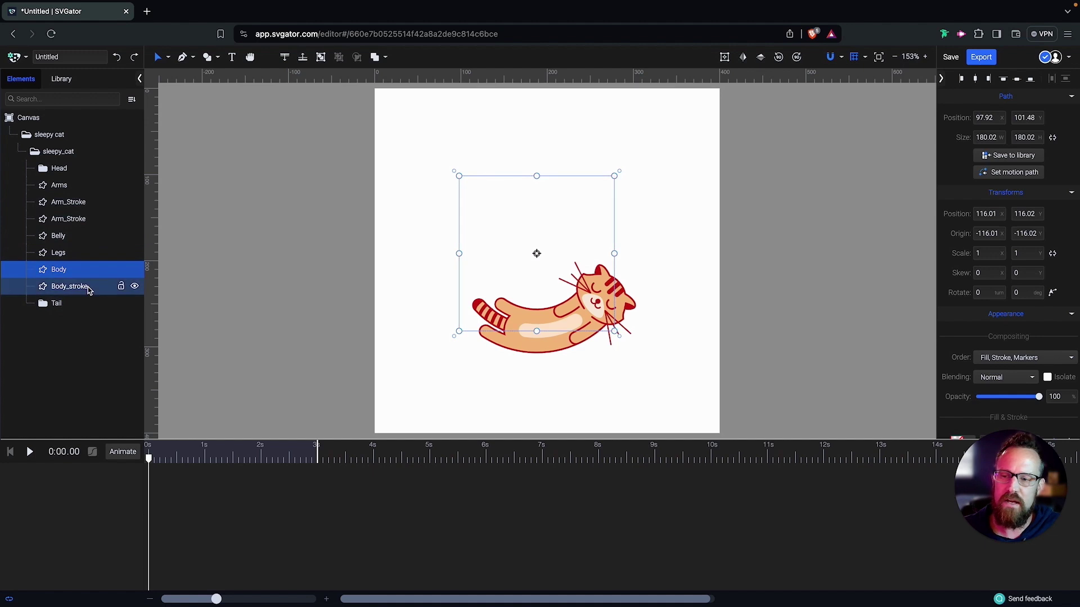
left_click(76, 236)
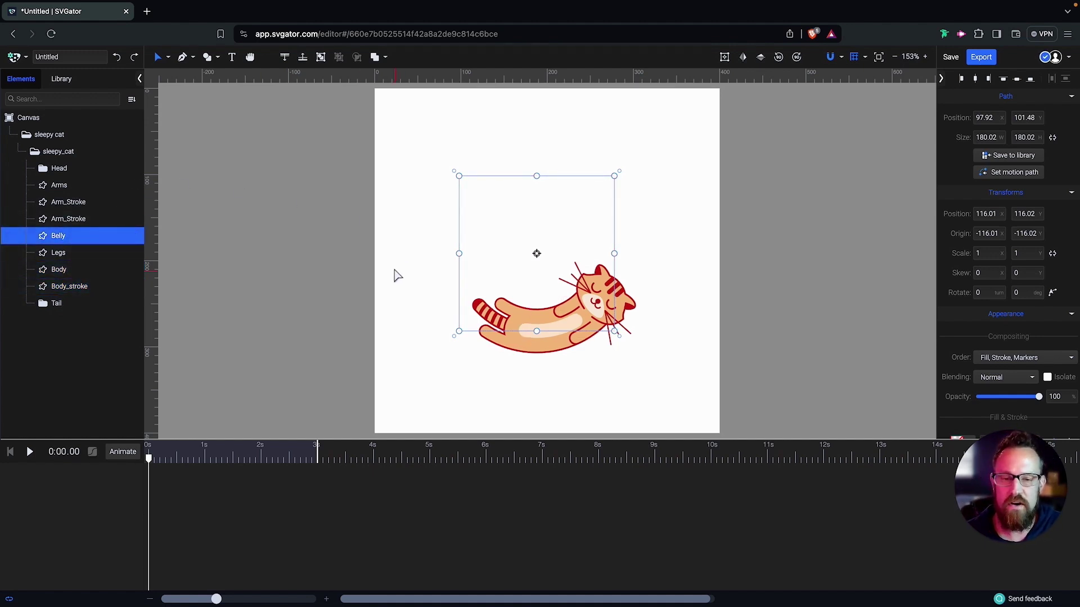
scroll(1023, 287, "down", 4)
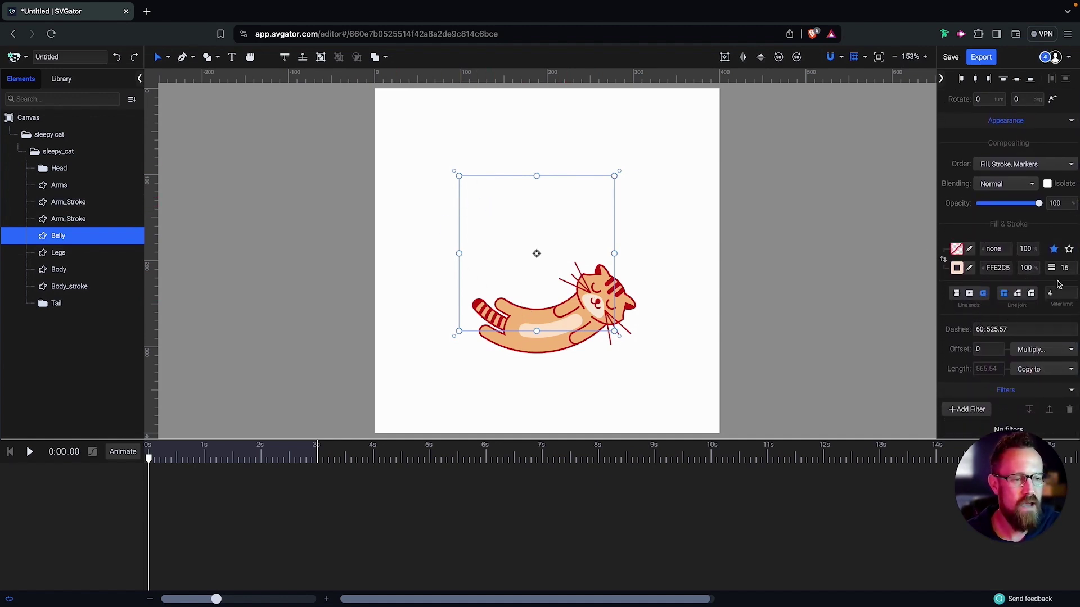
left_click(61, 272)
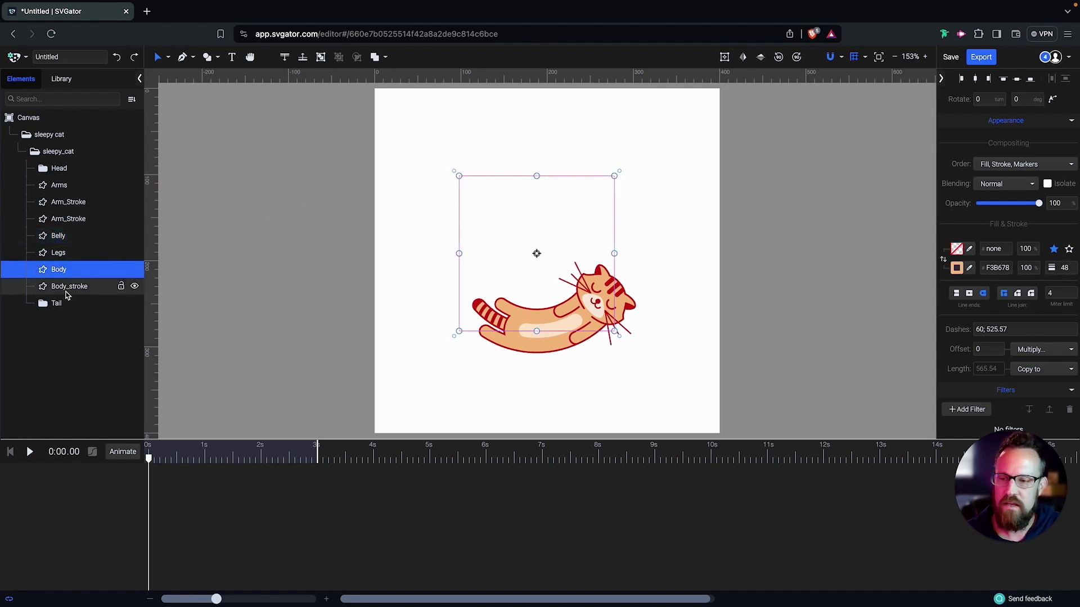
left_click(72, 288)
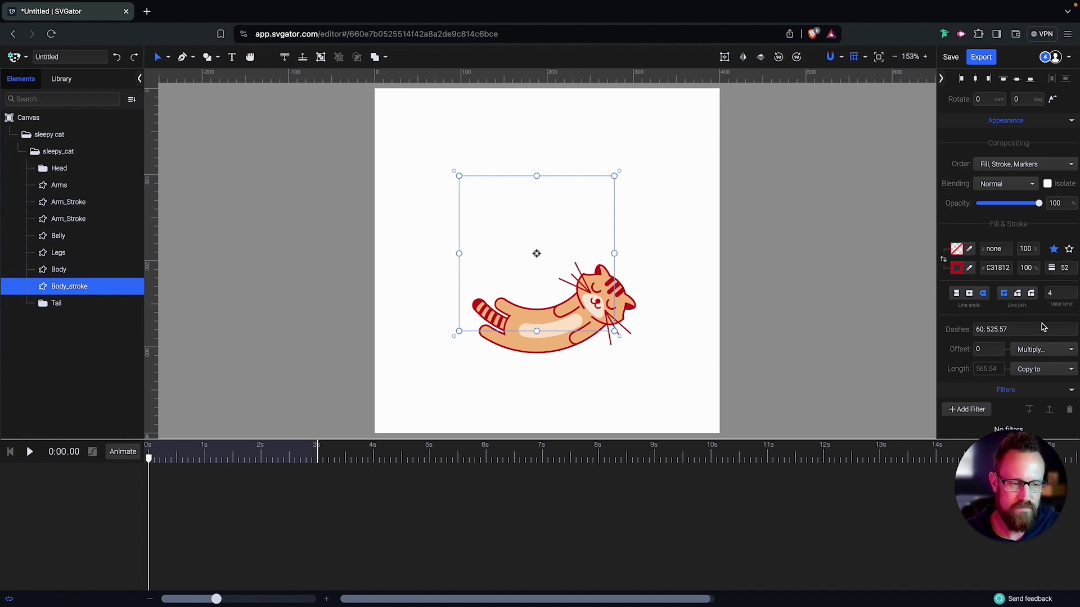
double_click(980, 329)
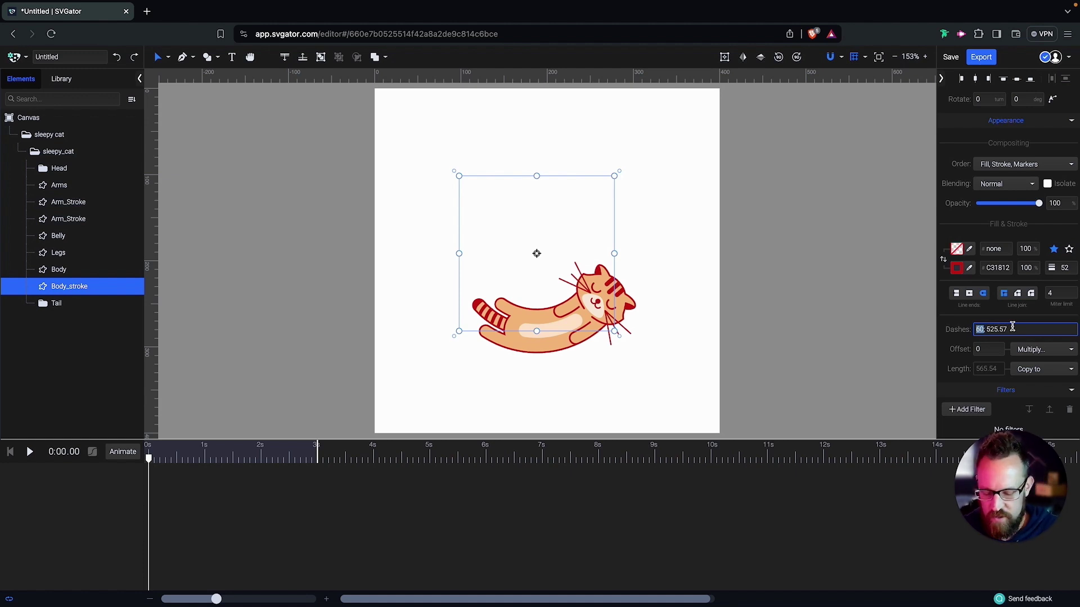
type("50")
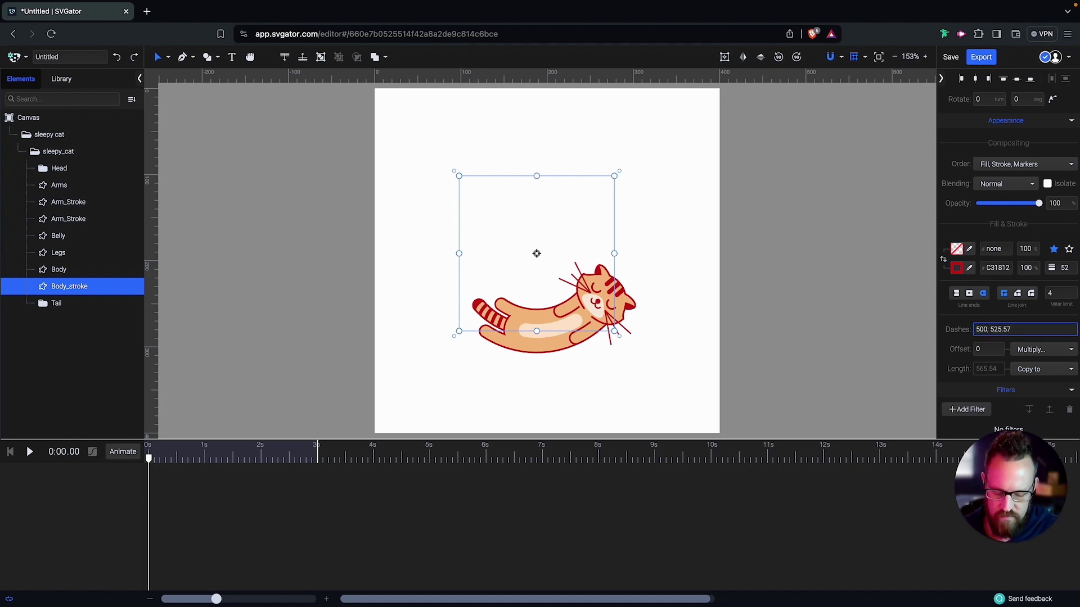
key("Return")
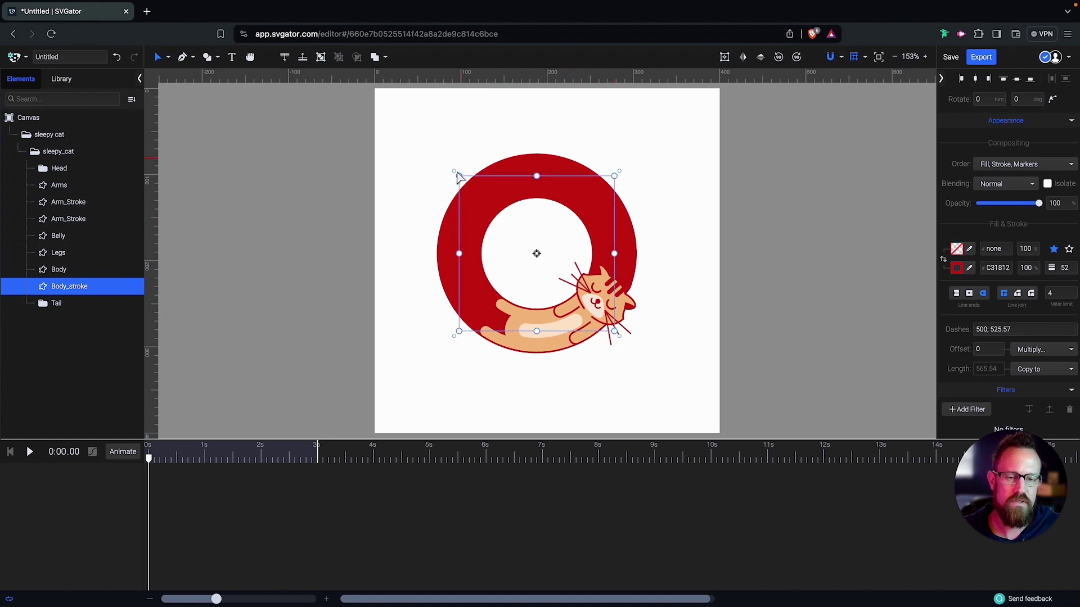
double_click(988, 327)
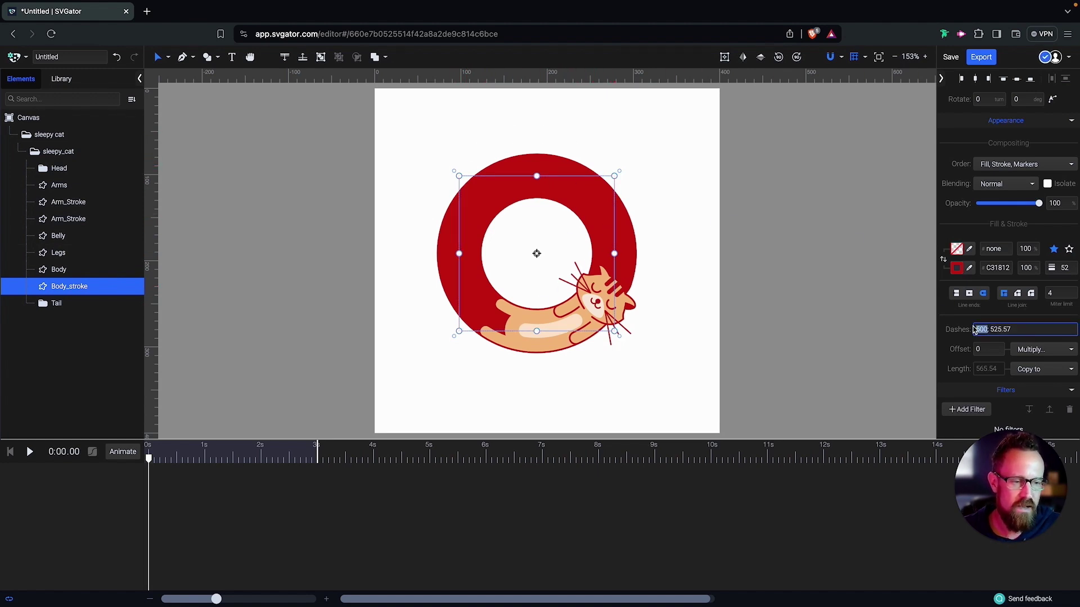
type("60")
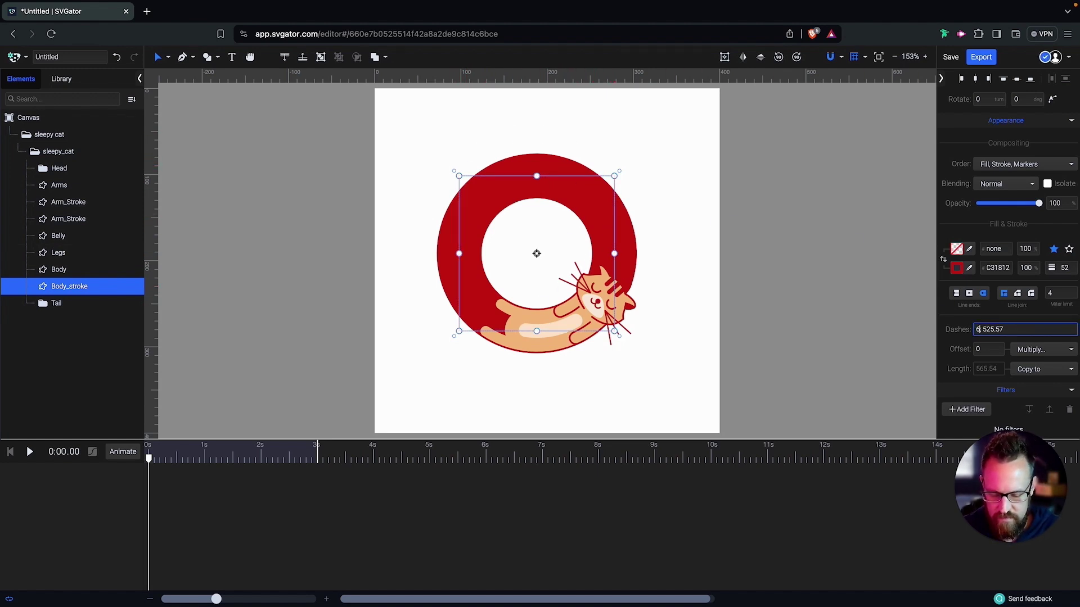
key("Return")
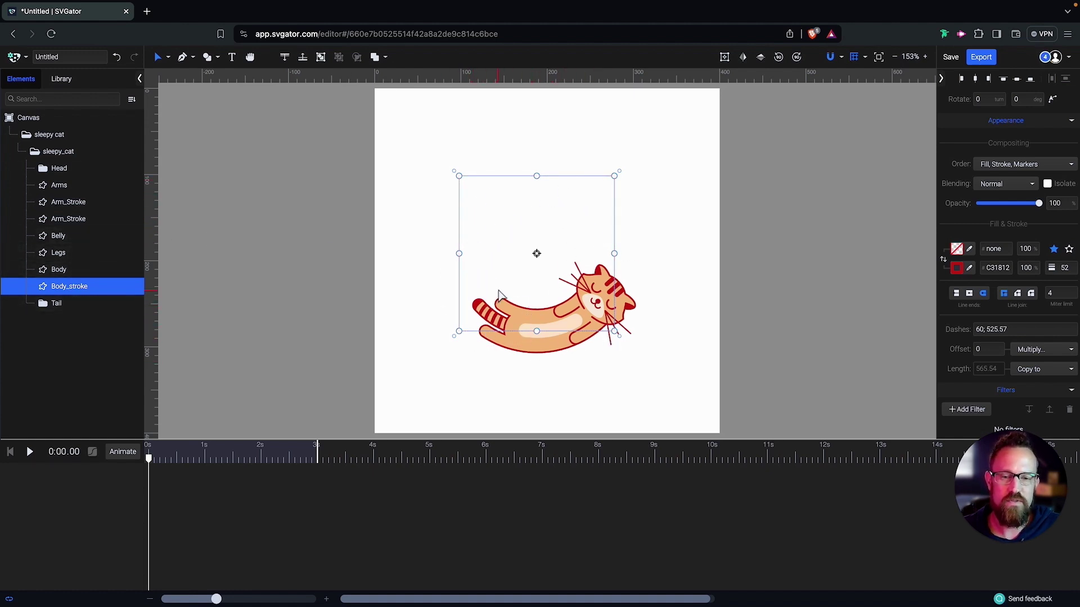
left_click(62, 303)
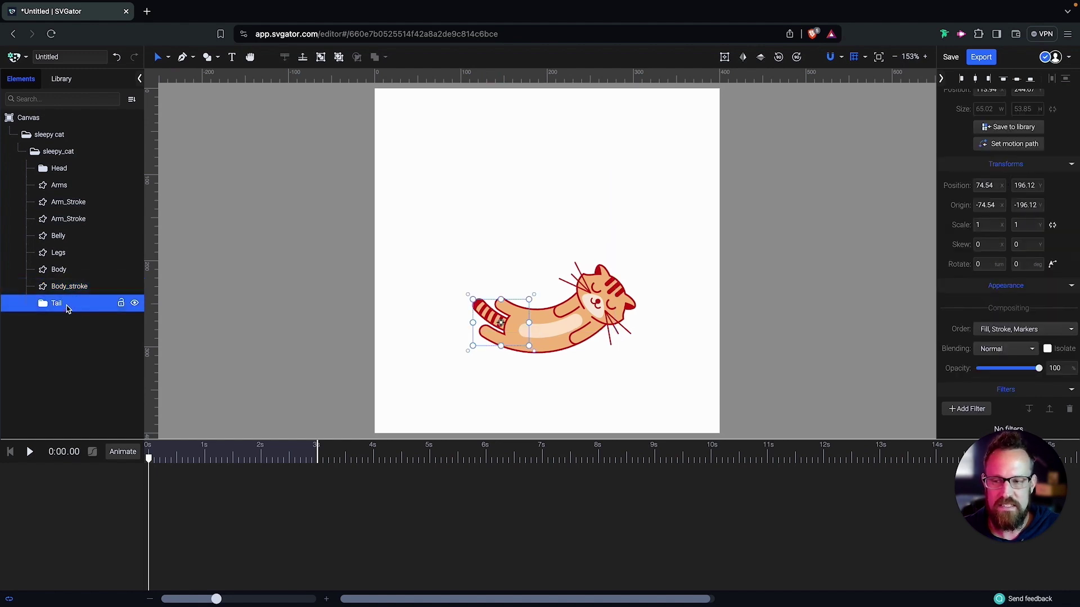
left_click(70, 253)
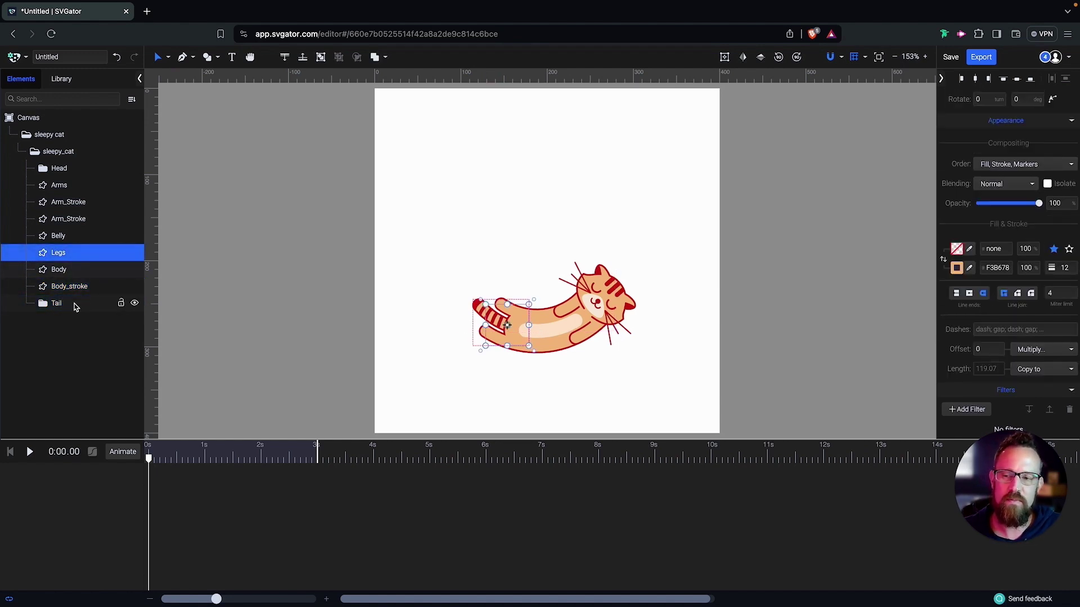
left_click(59, 303)
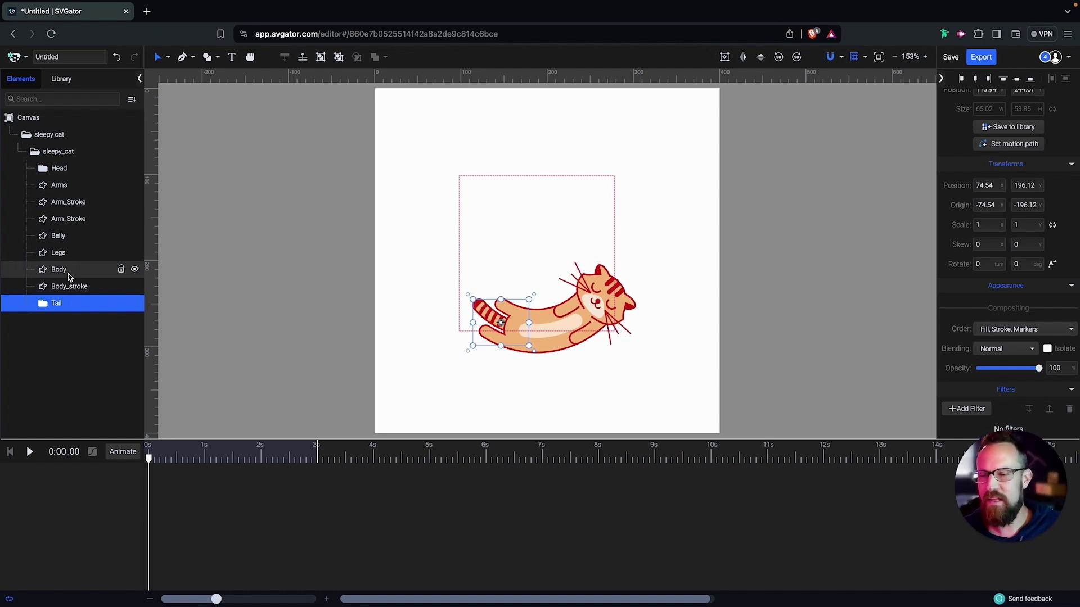
left_click(78, 288)
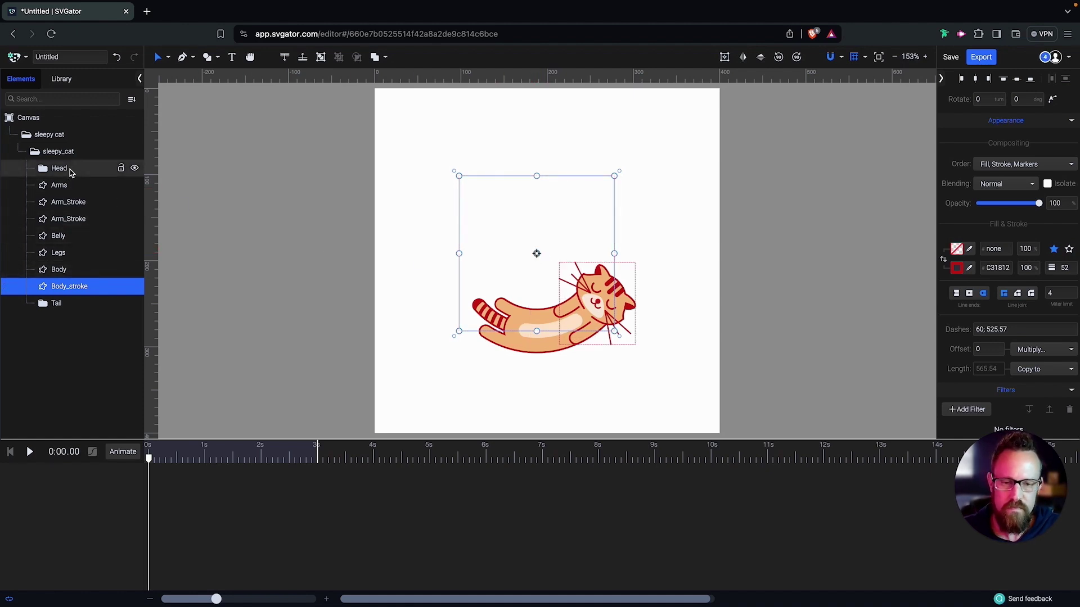
- Turn on Back Grid from the toolbar's grid dropdown
left_click(866, 58)
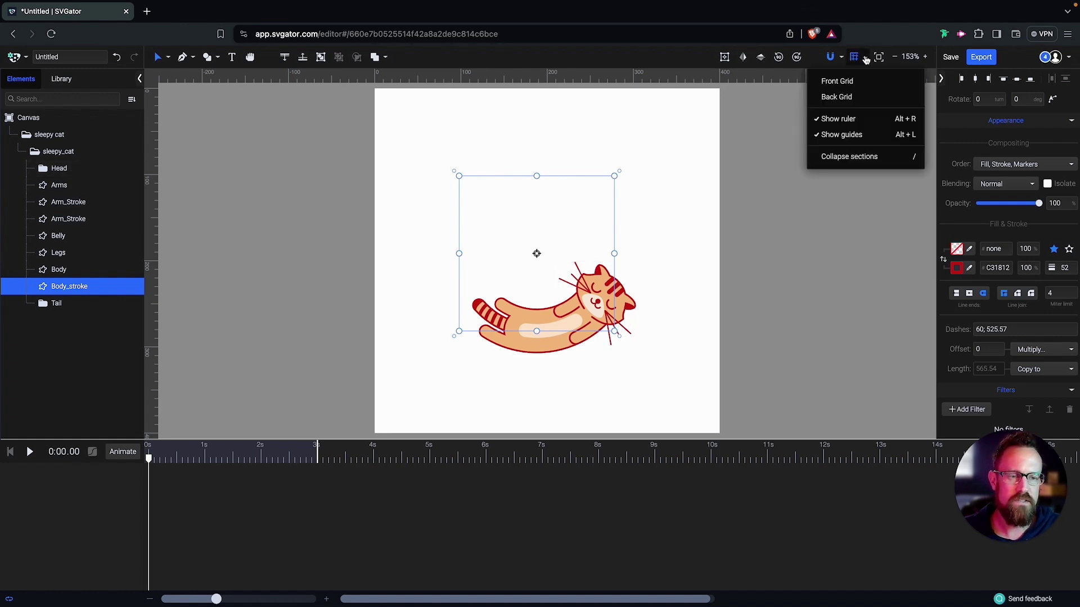
left_click(847, 97)
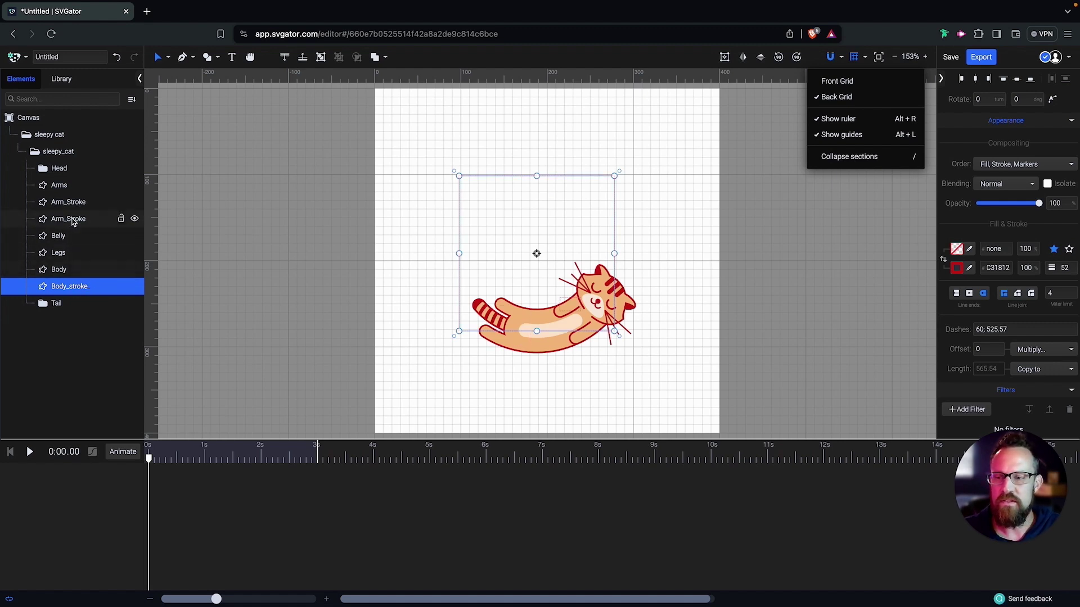
- Select all layers from Head to Tail and drag them so Body_stroke's centre meets the canvas centre
left_click(77, 171)
left_click(77, 171)
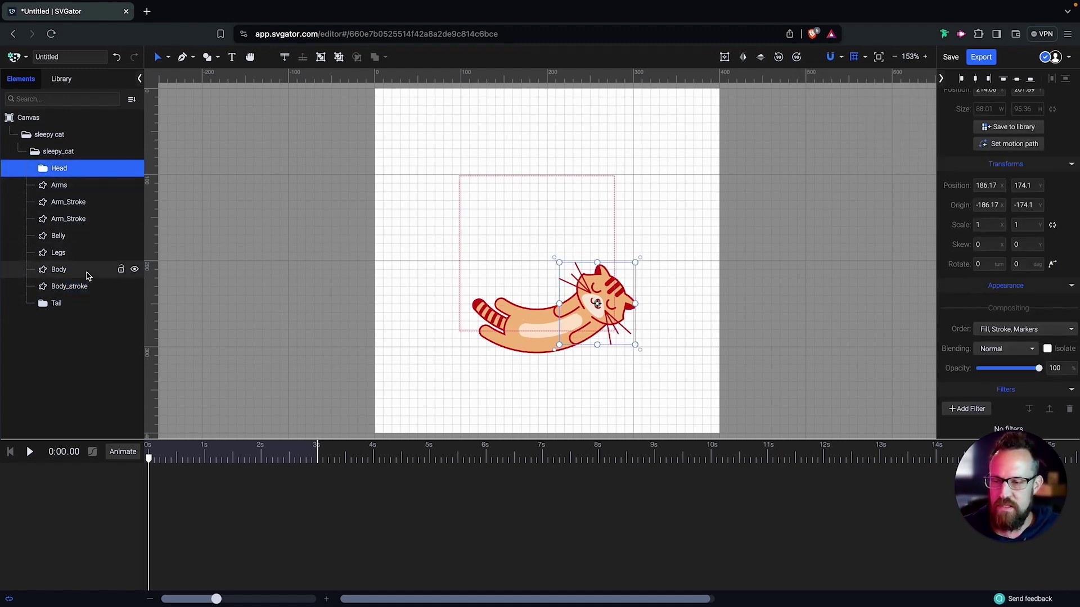
left_click(70, 304, "shift")
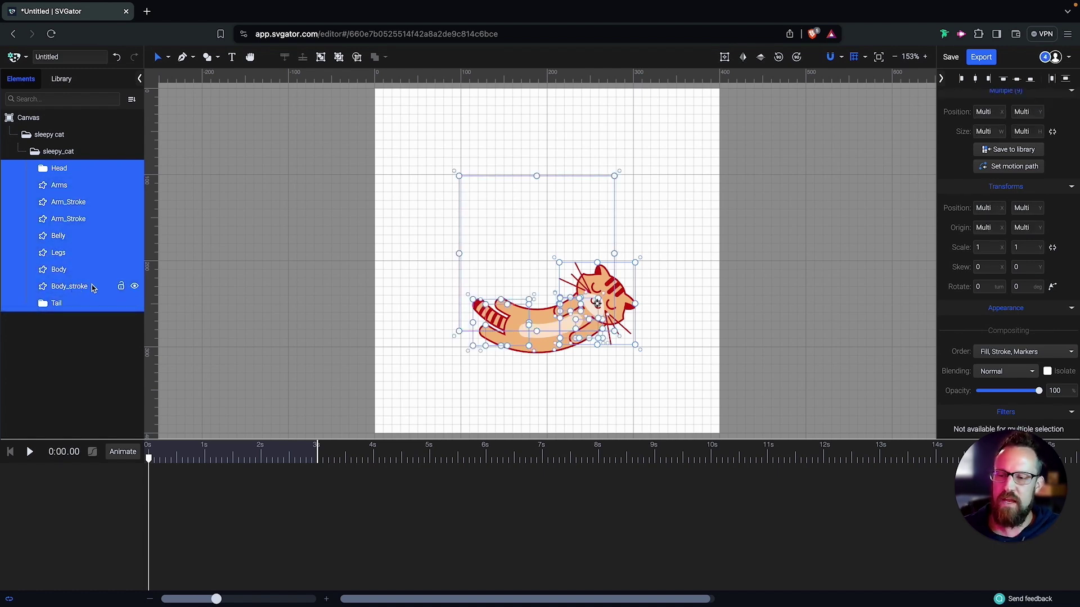
left_click(95, 289, "ctrl")
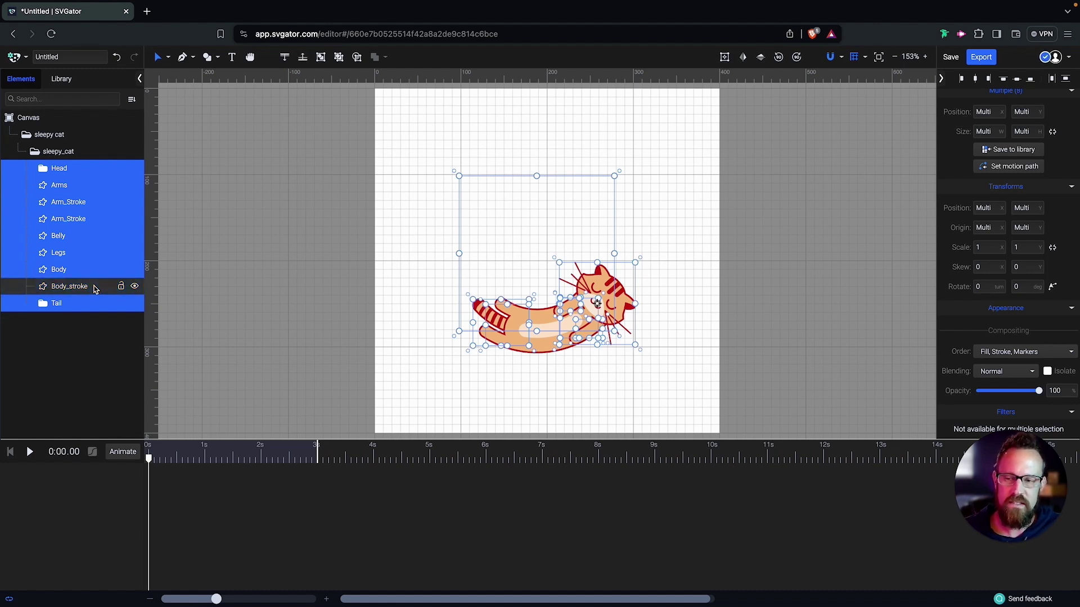
left_click(94, 289, "ctrl")
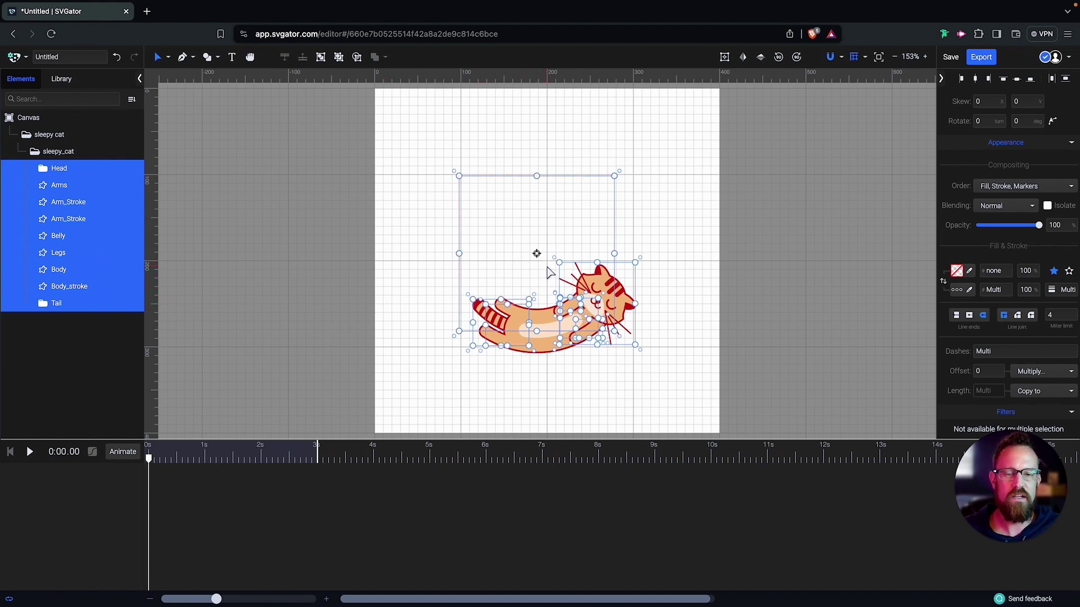
scroll(550, 272, "up", 10)
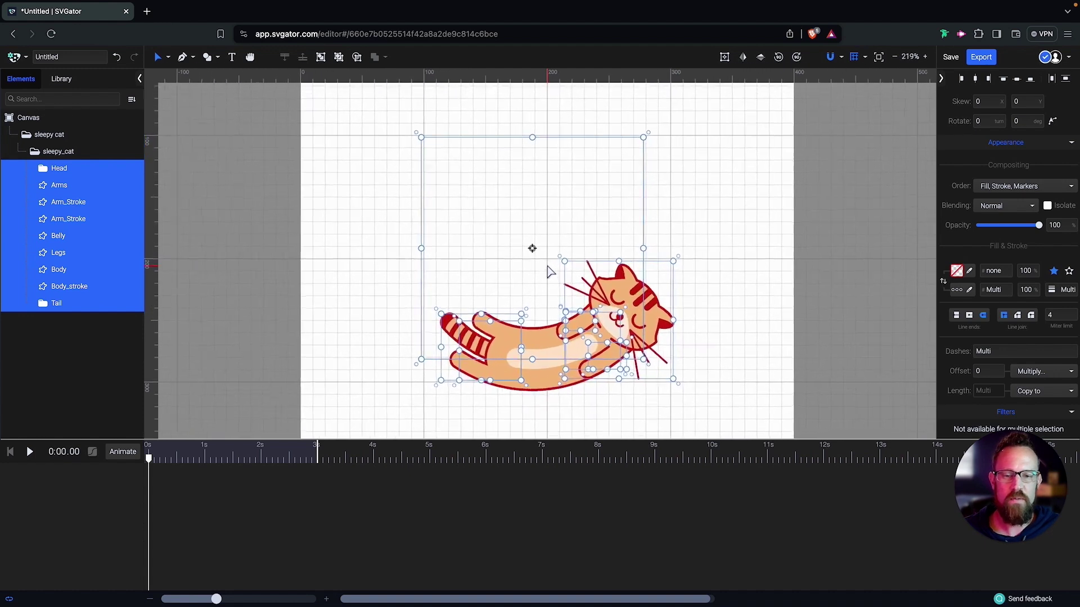
scroll(550, 272, "up", 8)
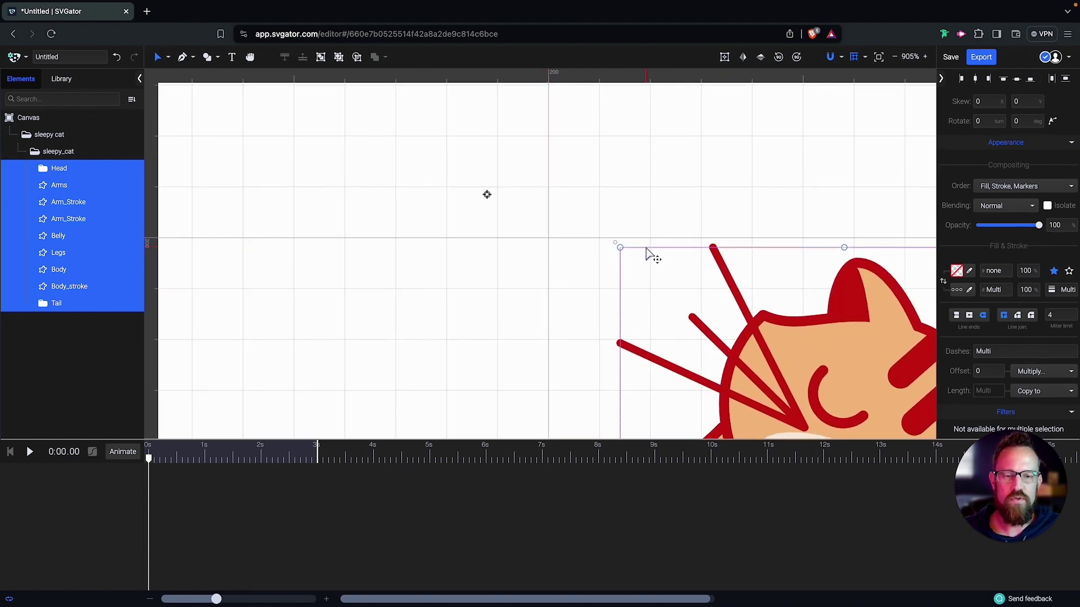
left_click_drag(647, 251, 707, 292)
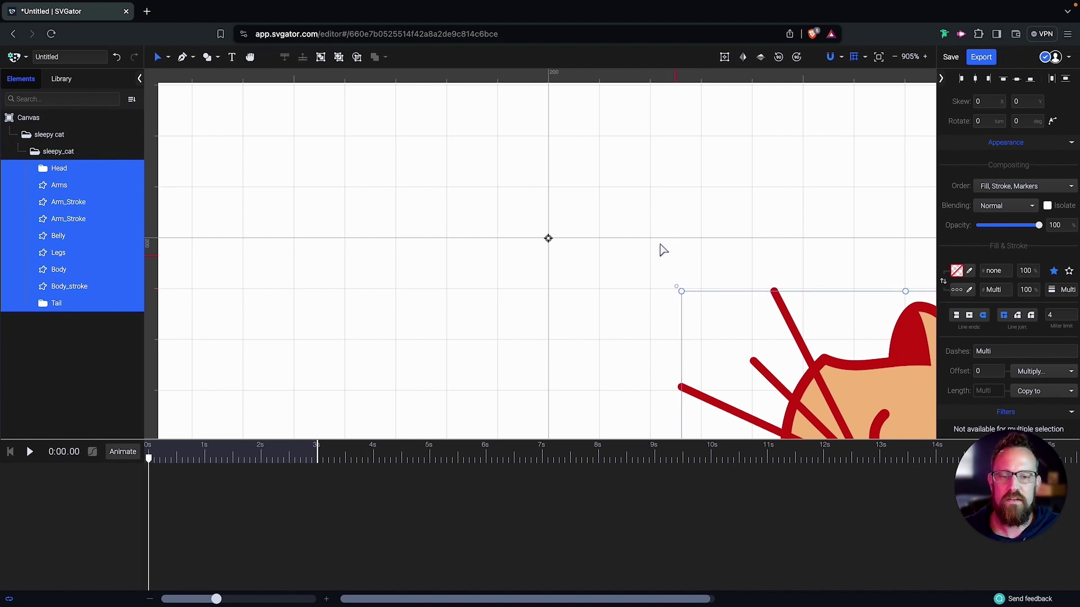
scroll(627, 224, "down", 5)
scroll(629, 223, "down", 2)
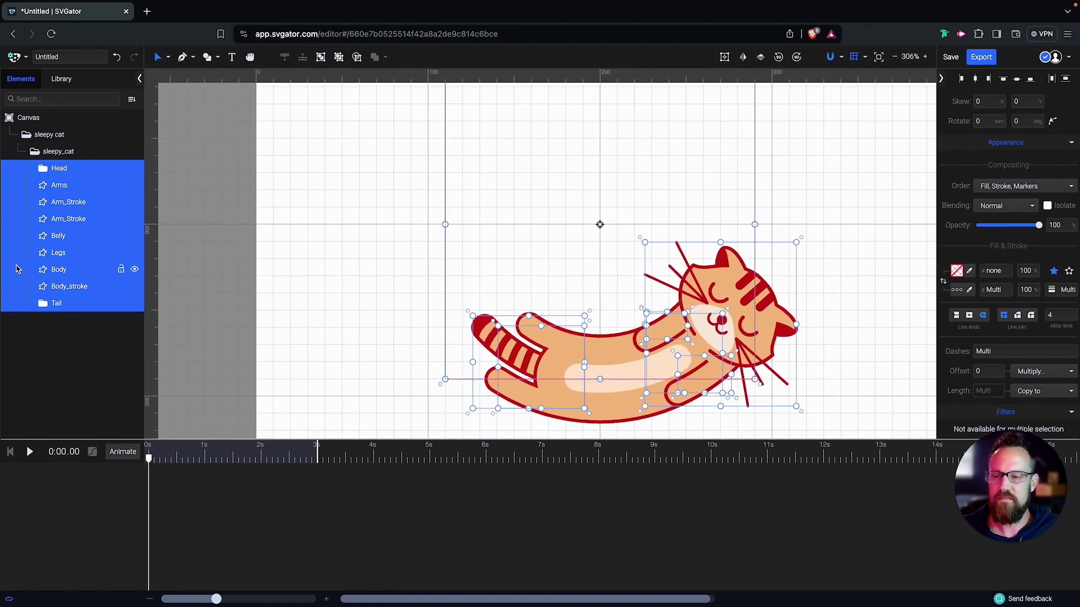
- Click through the sleepy_cat, Head, Tail and Legs layers, ending with Tail selected
left_click(90, 152)
left_click(78, 171)
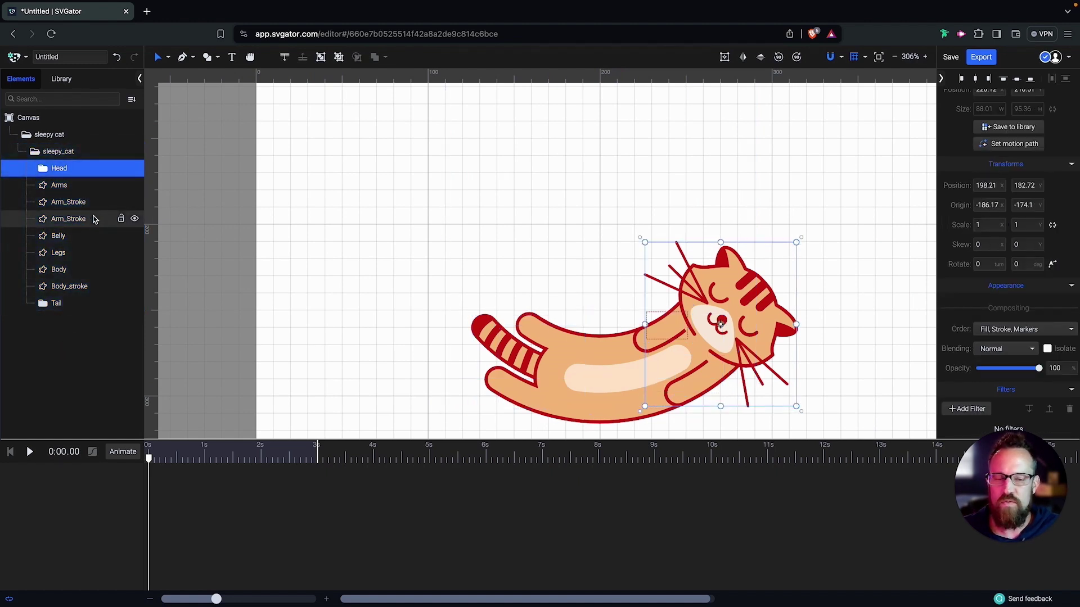
left_click(72, 304, "shift")
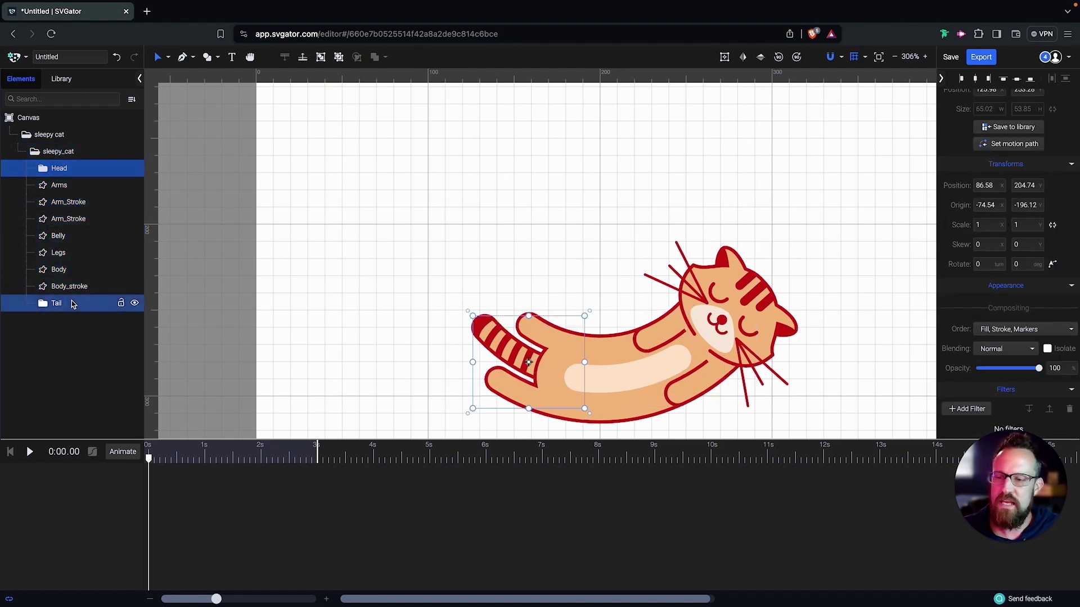
left_click(67, 252)
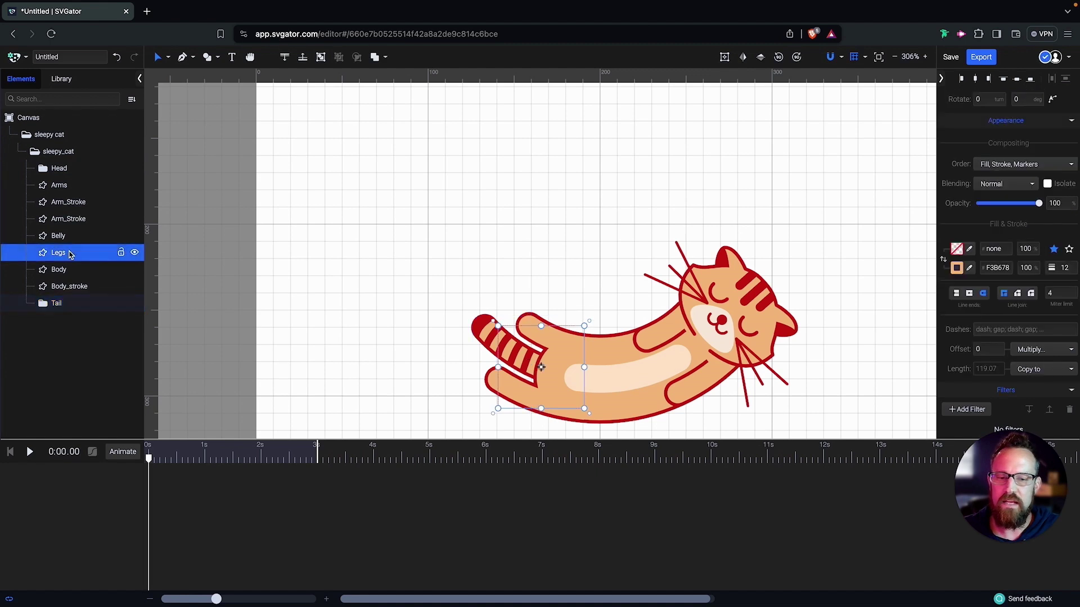
left_click(69, 304)
left_click(72, 253)
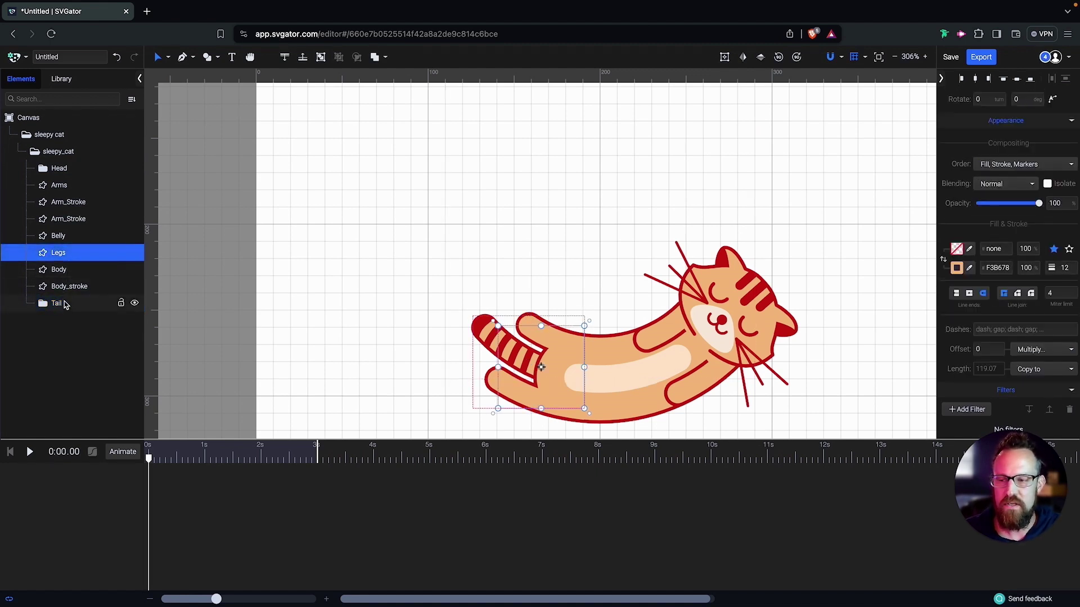
left_click(64, 304)
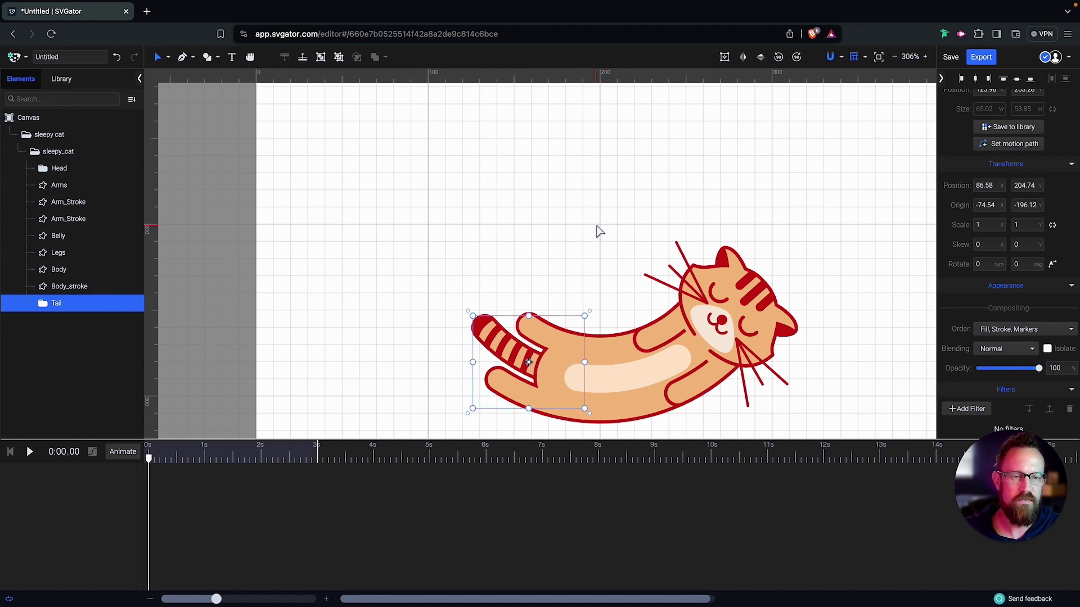
- With snapping on, drag the Tail and Legs pivots to the body curve's centre
left_click(840, 58)
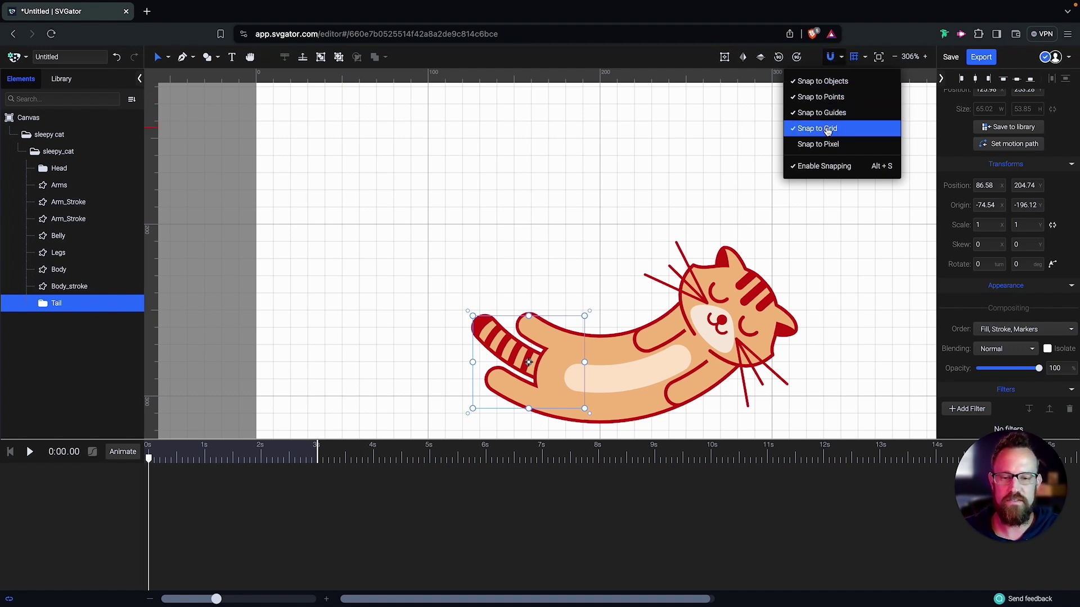
left_click(506, 365)
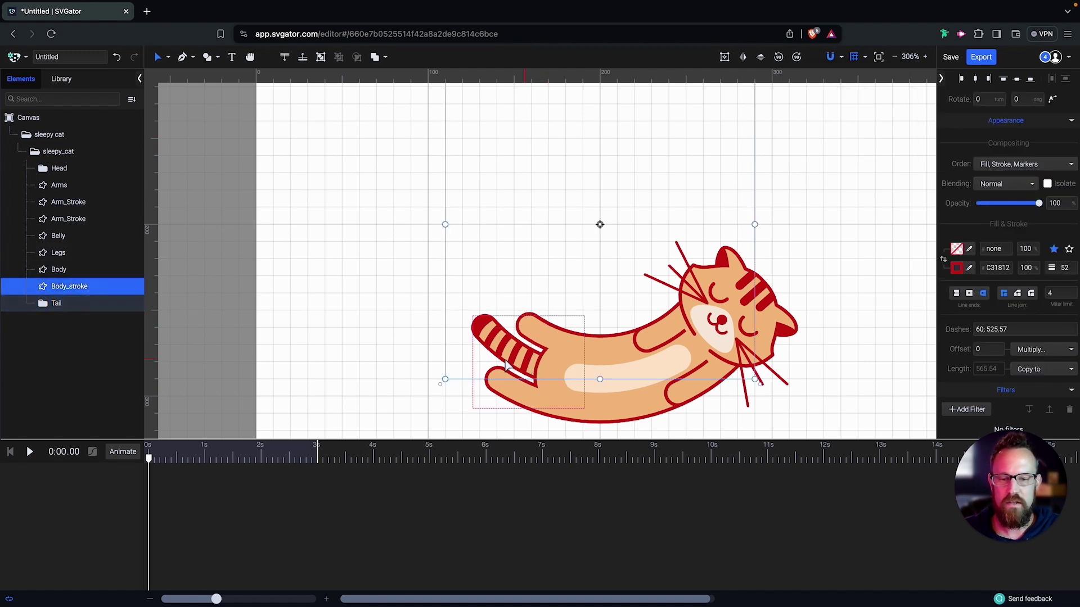
left_click(64, 303)
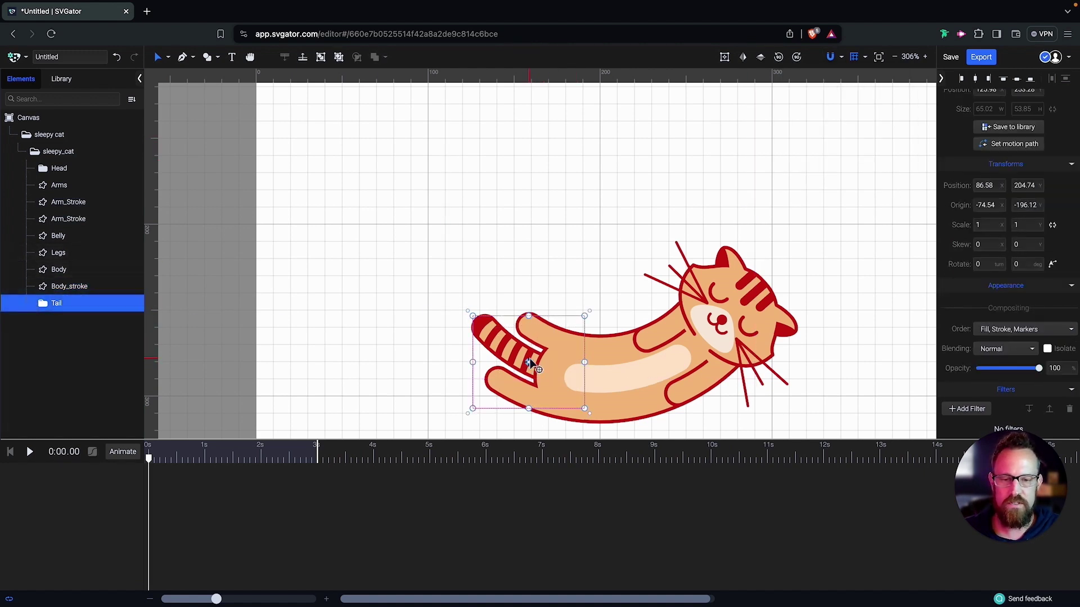
left_click_drag(538, 368, 599, 226)
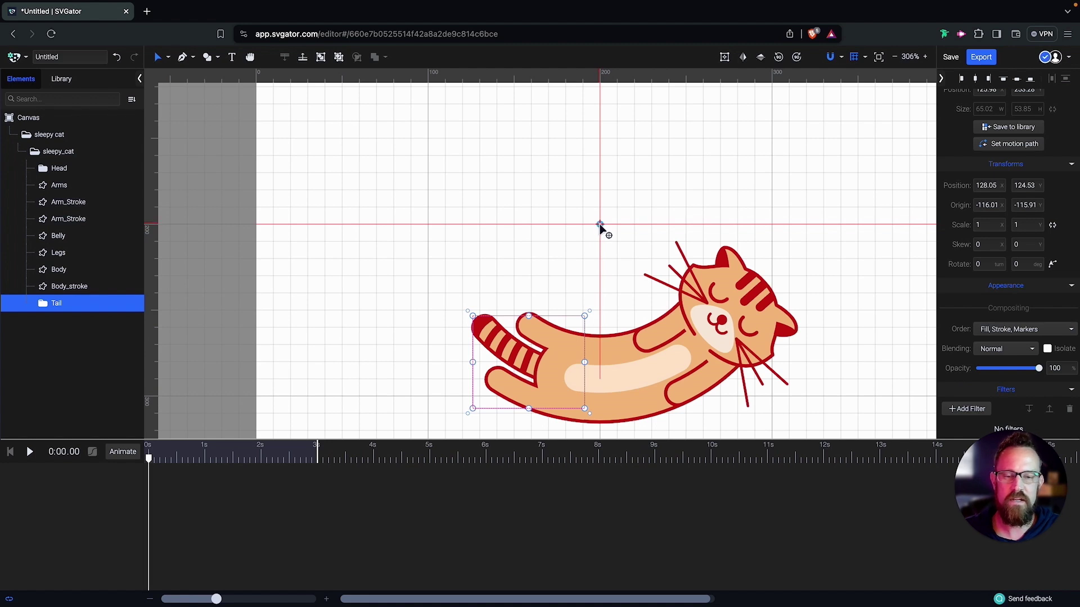
left_click(67, 256)
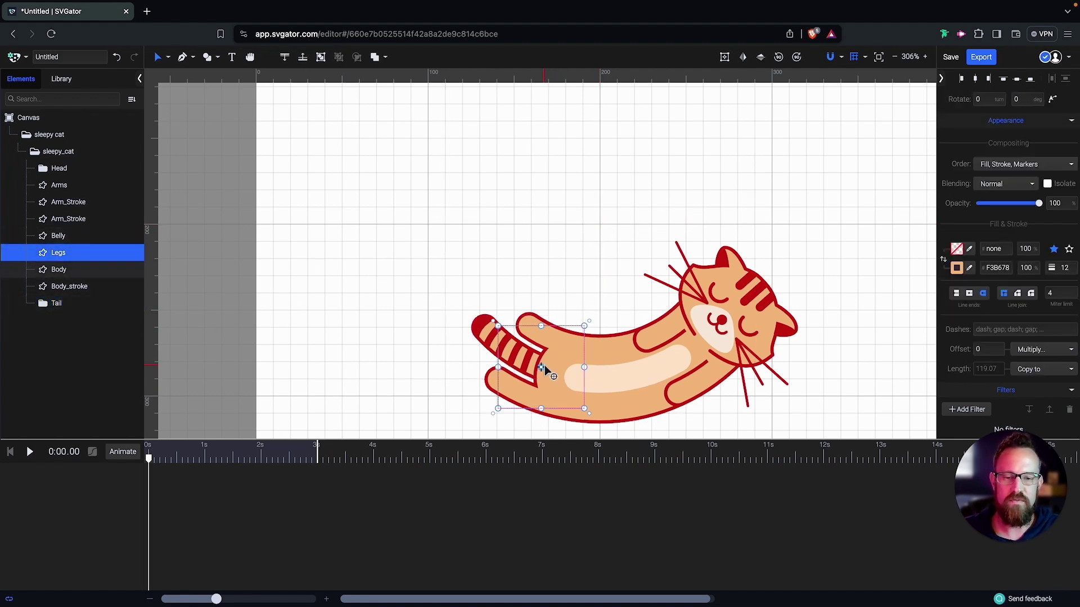
left_click_drag(542, 366, 600, 225)
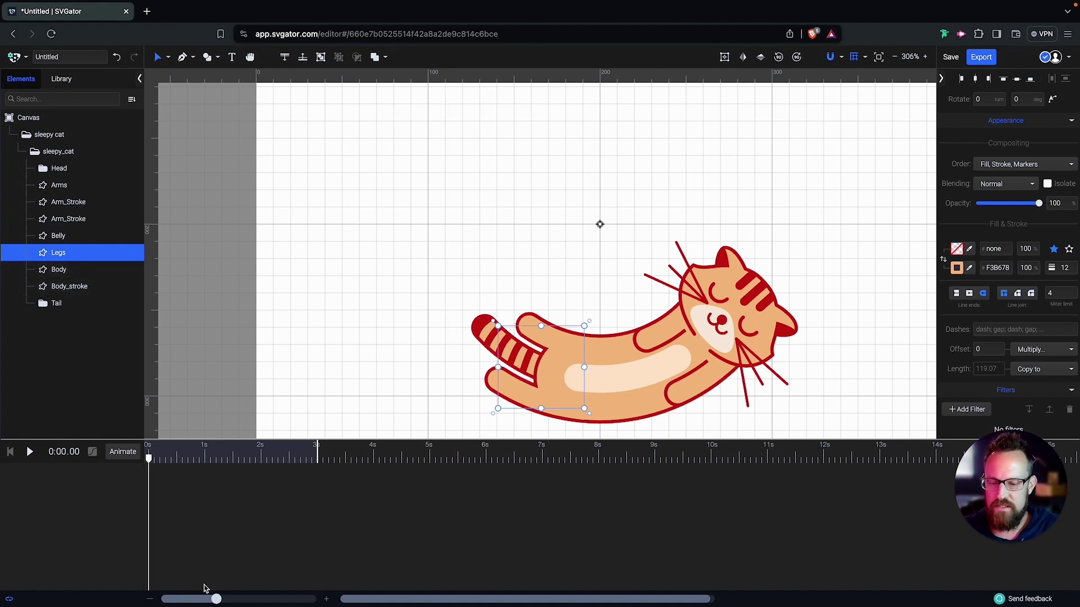
- Add Stroke dashes keyframes at 0:00.10 to Body_stroke, Body and Belly
left_click_drag(217, 600, 246, 600)
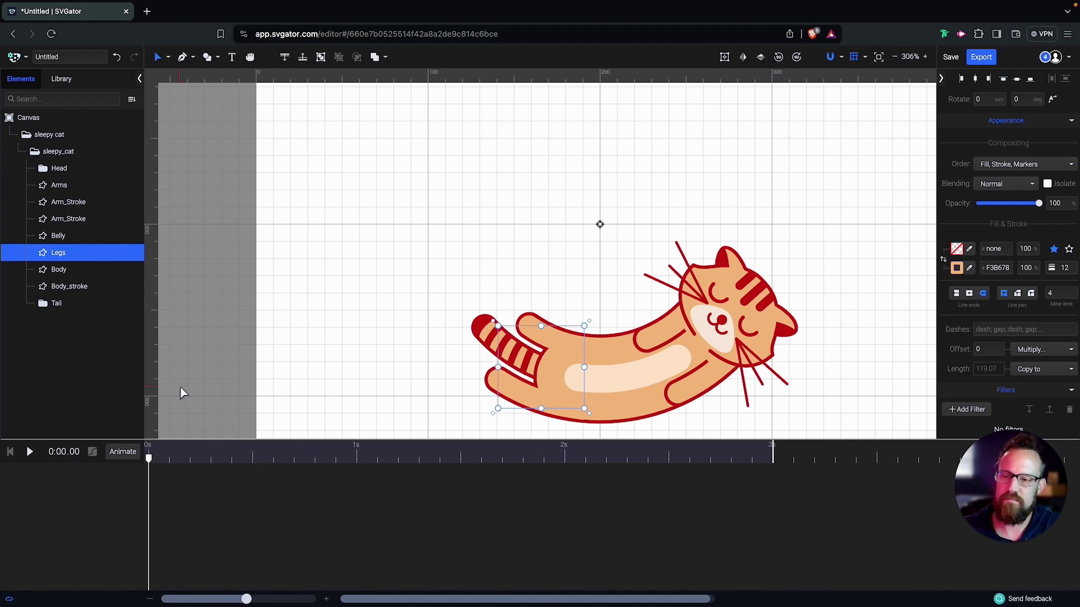
left_click(71, 289)
left_click(71, 273, "shift")
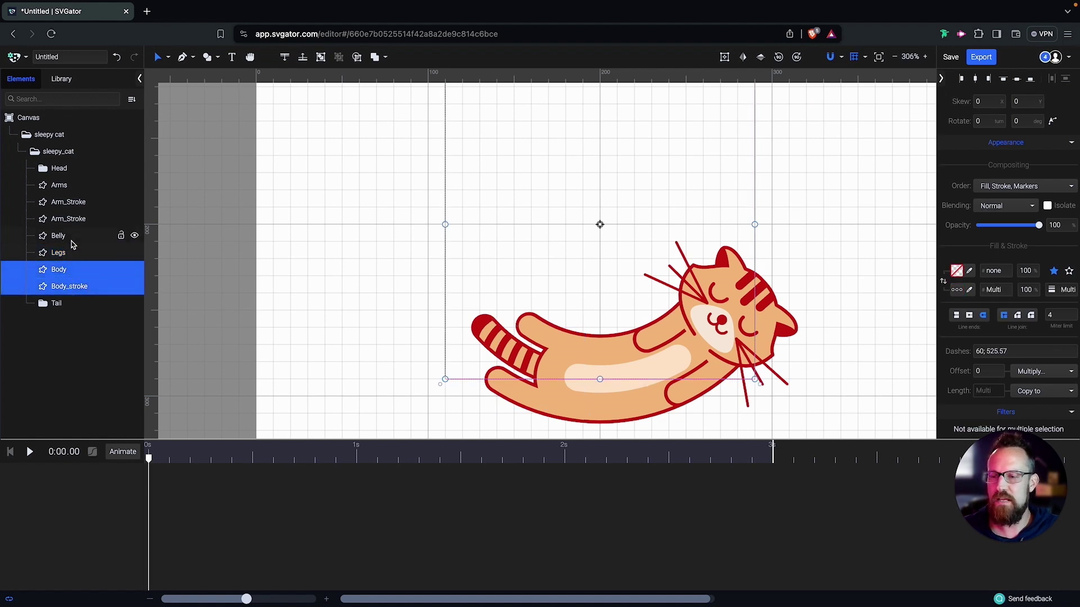
left_click(72, 237, "ctrl")
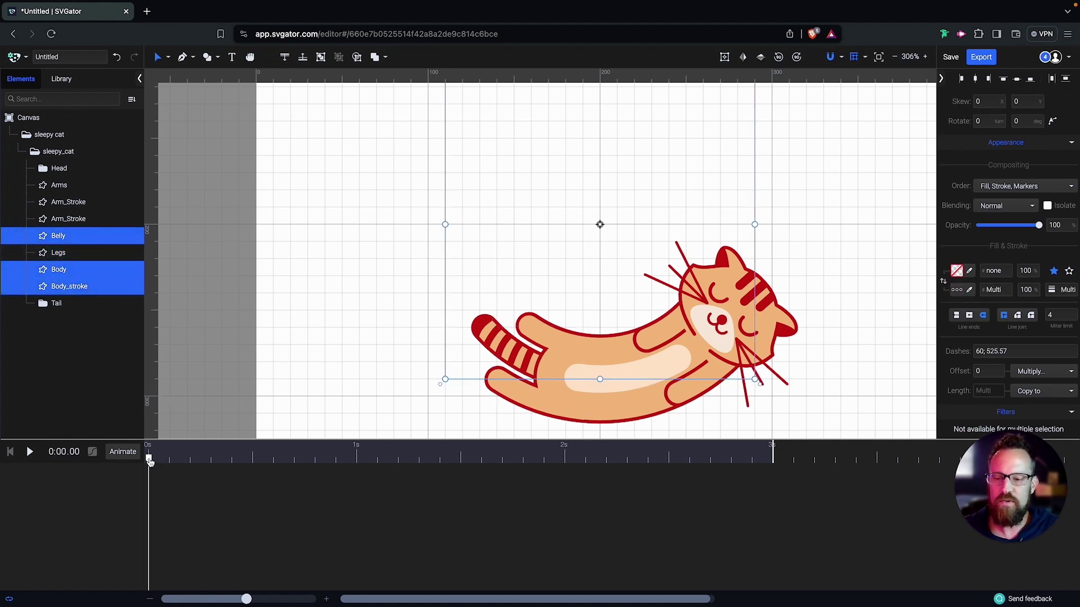
left_click(170, 460)
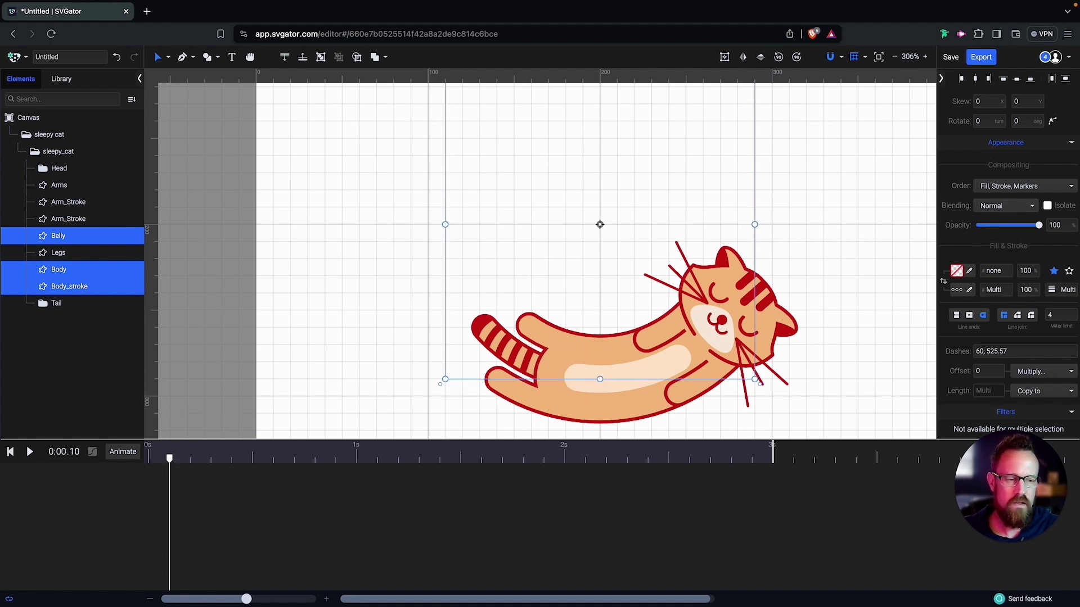
left_click(123, 453)
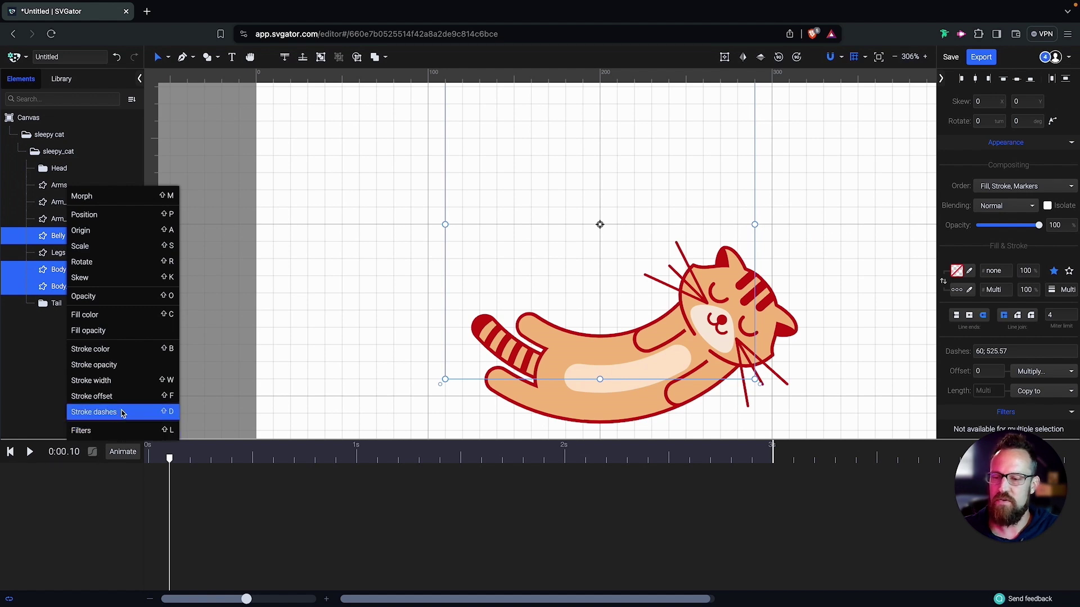
left_click(93, 412)
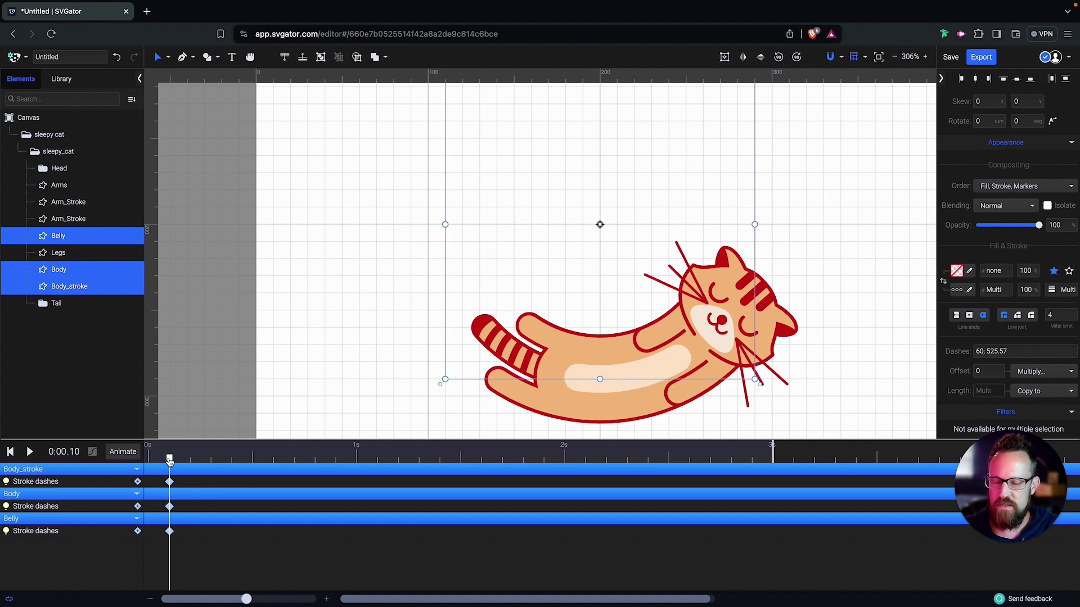
- At 0:01.80, change the first dash value from 60 to 300, then view the curled body
left_click_drag(172, 460, 538, 461)
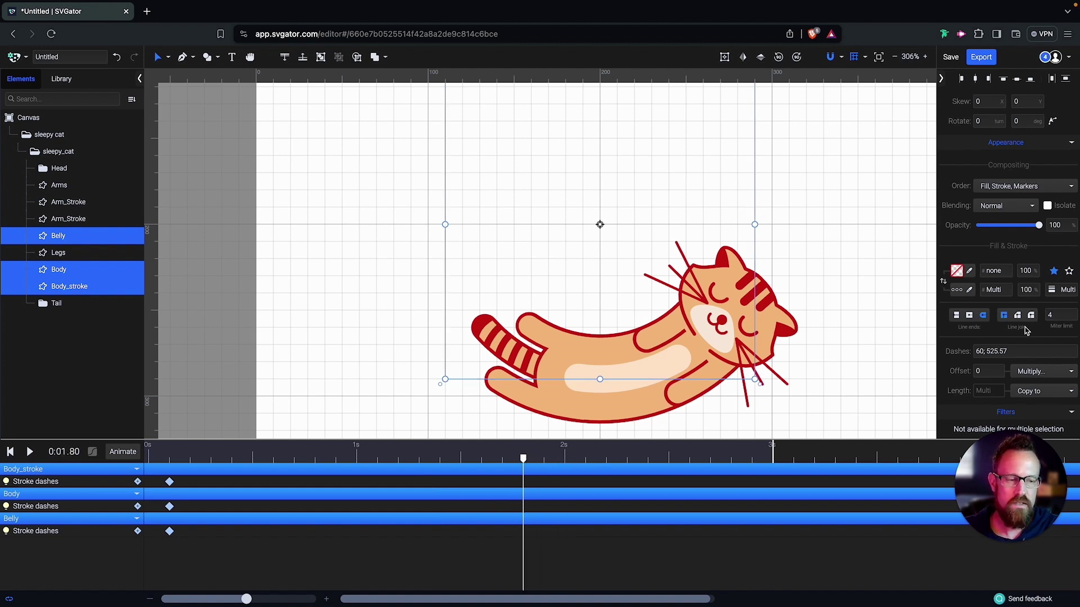
left_click_drag(982, 350, 971, 352)
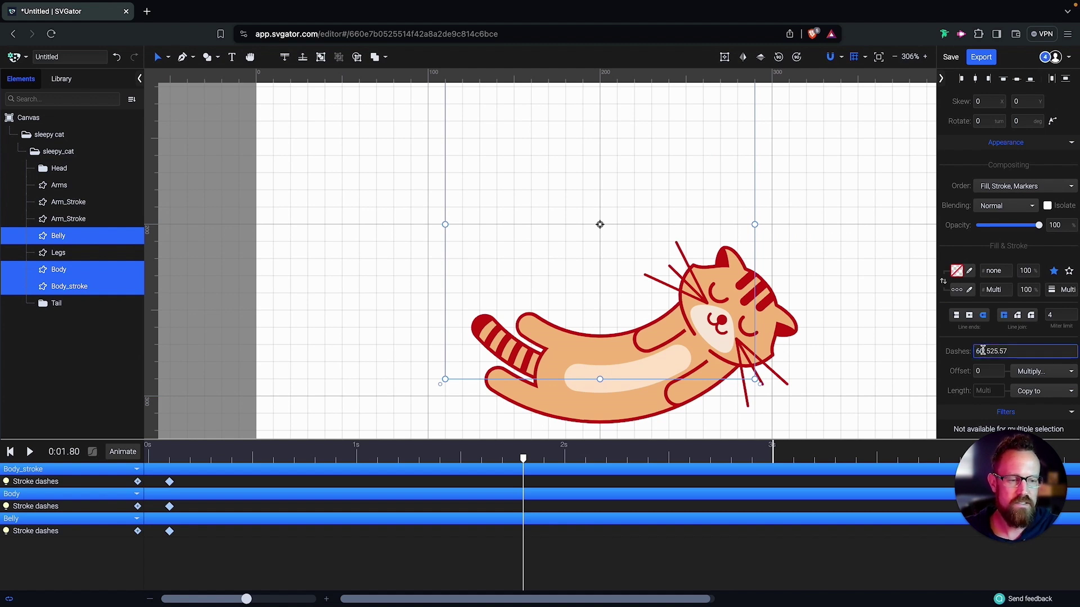
left_click_drag(982, 349, 975, 352)
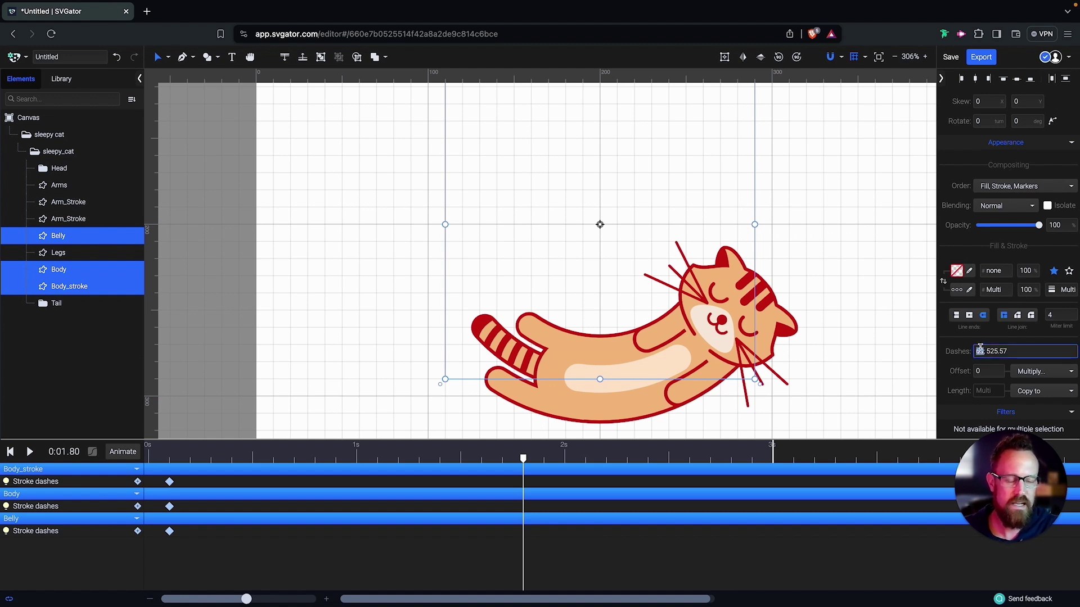
type("300")
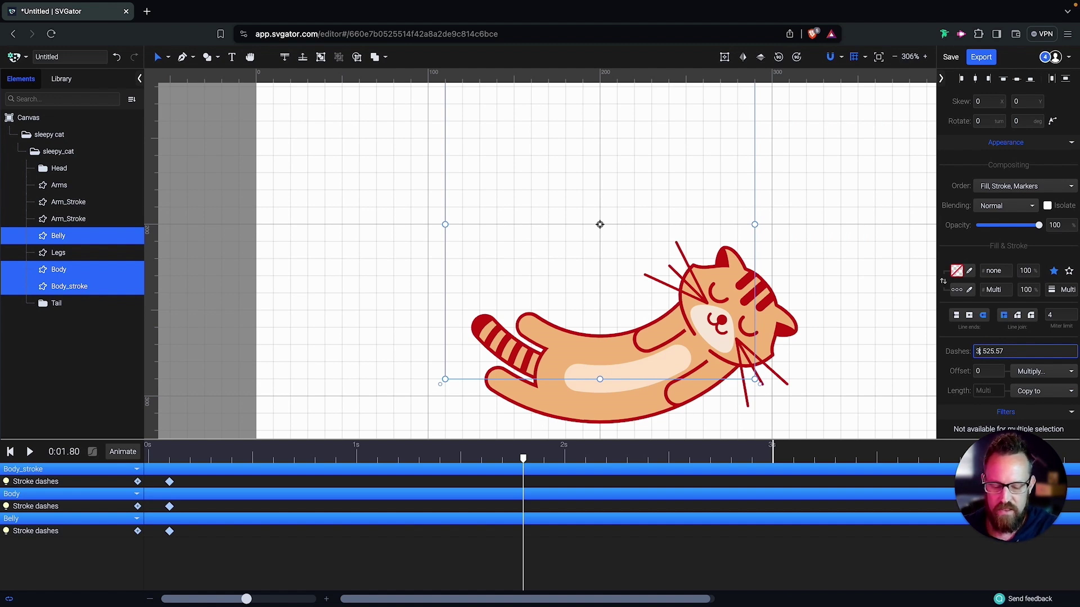
key("Return")
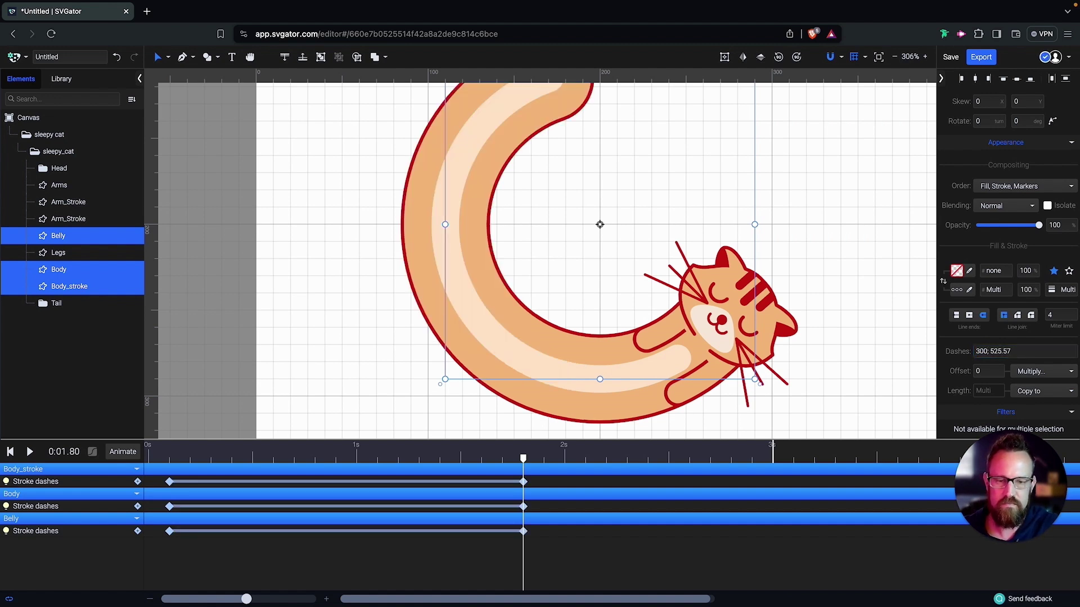
scroll(673, 210, "down", 3)
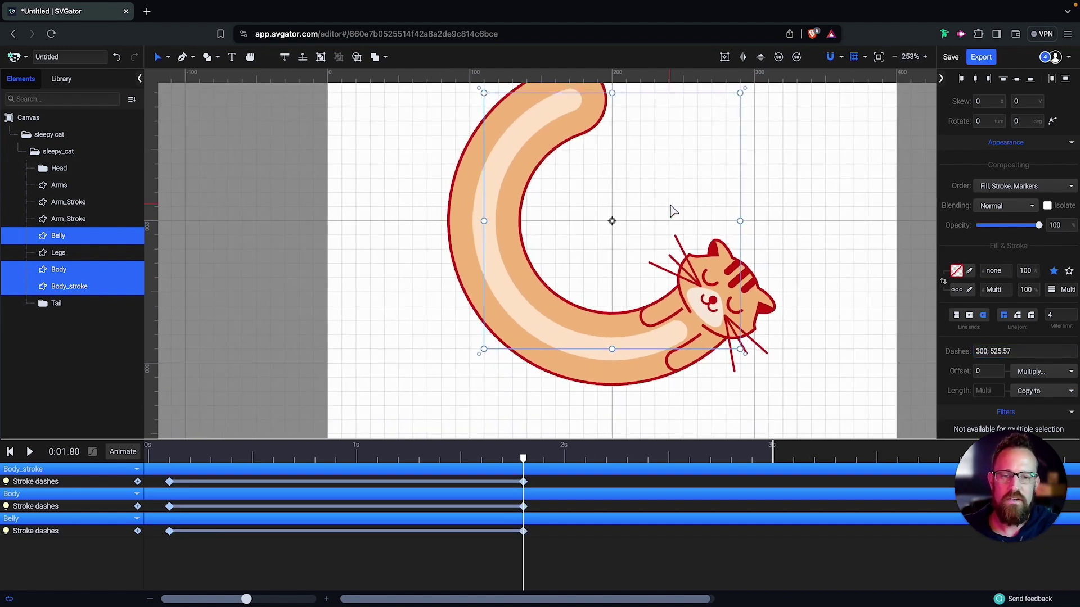
scroll(673, 211, "up", 1)
scroll(664, 197, "down", 1)
key("h")
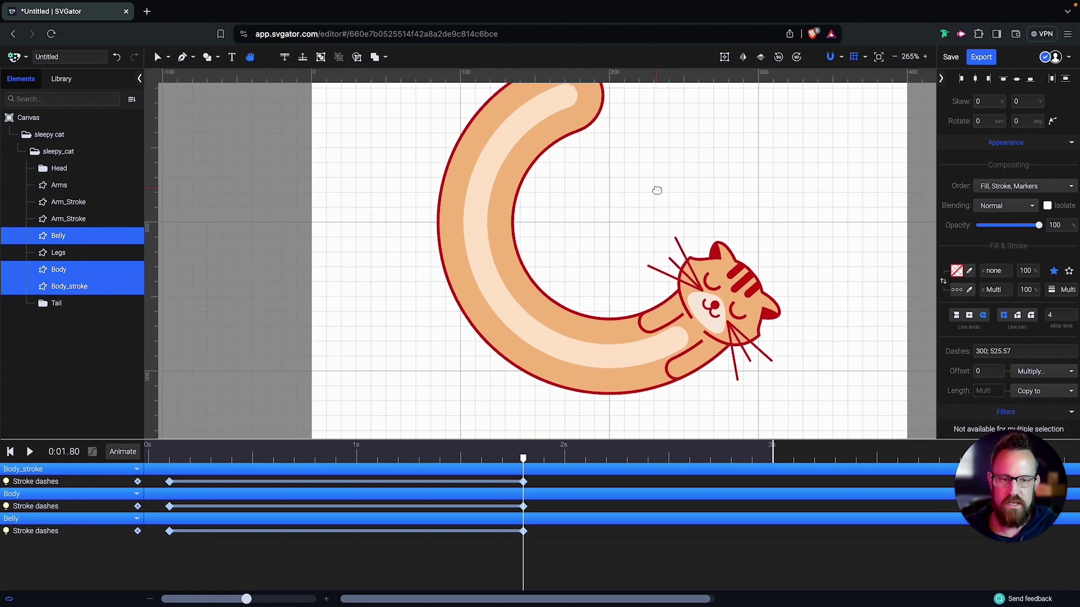
left_click_drag(655, 188, 656, 210)
scroll(656, 210, "down", 1)
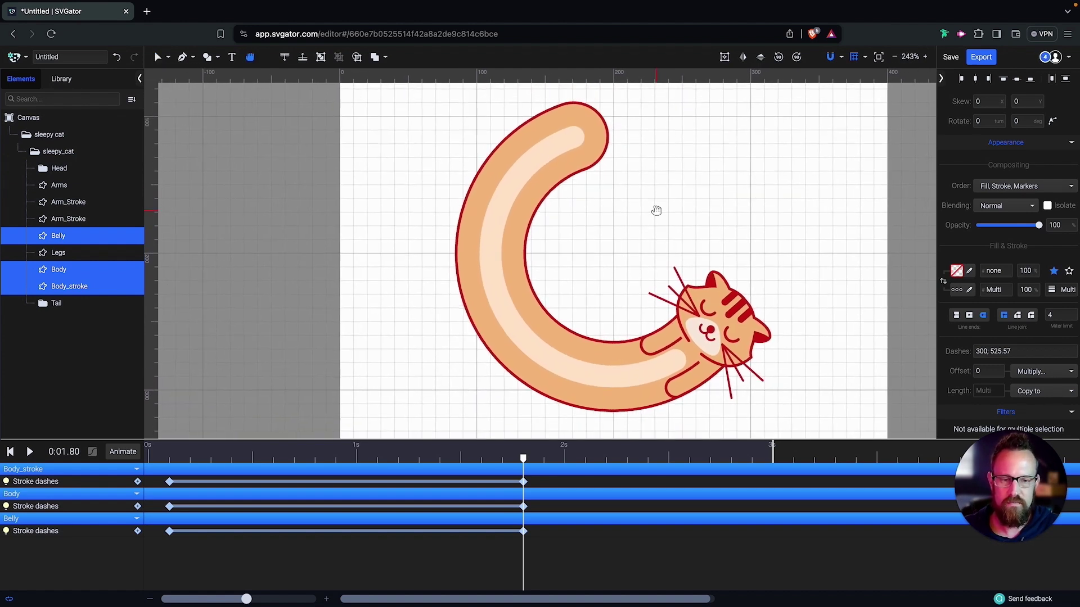
key("v")
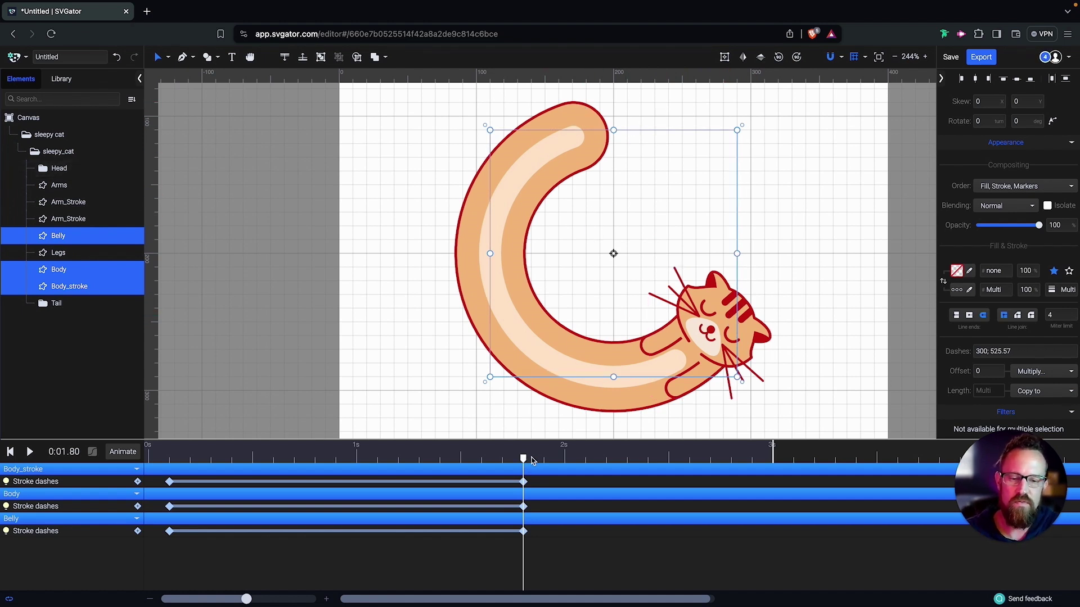
- Paste the three starting Stroke dashes keyframes at about 2.4 seconds
left_click_drag(533, 460, 574, 460)
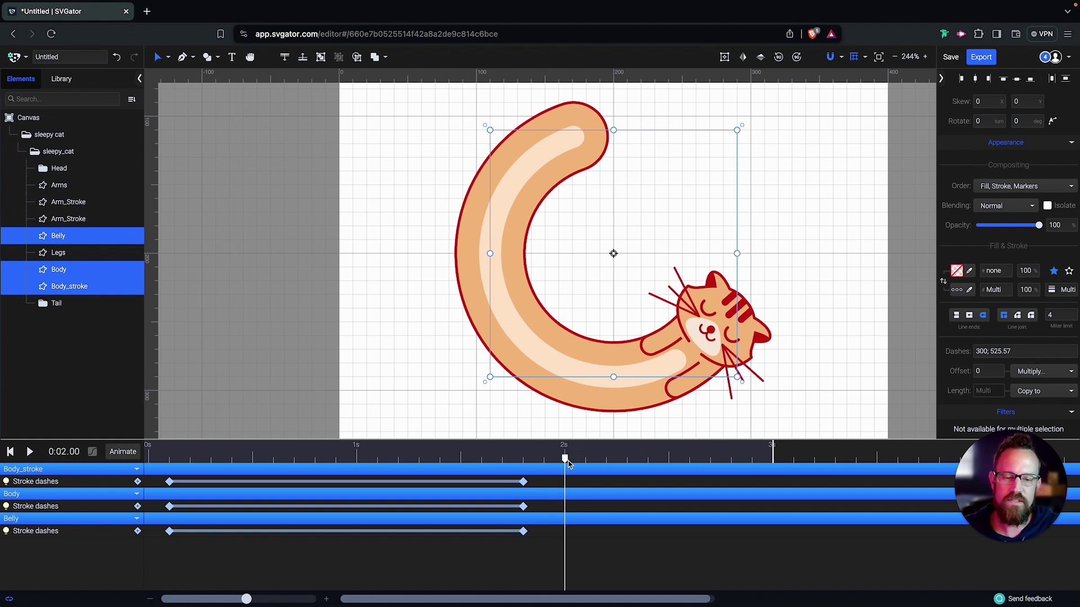
left_click_drag(567, 461, 654, 461)
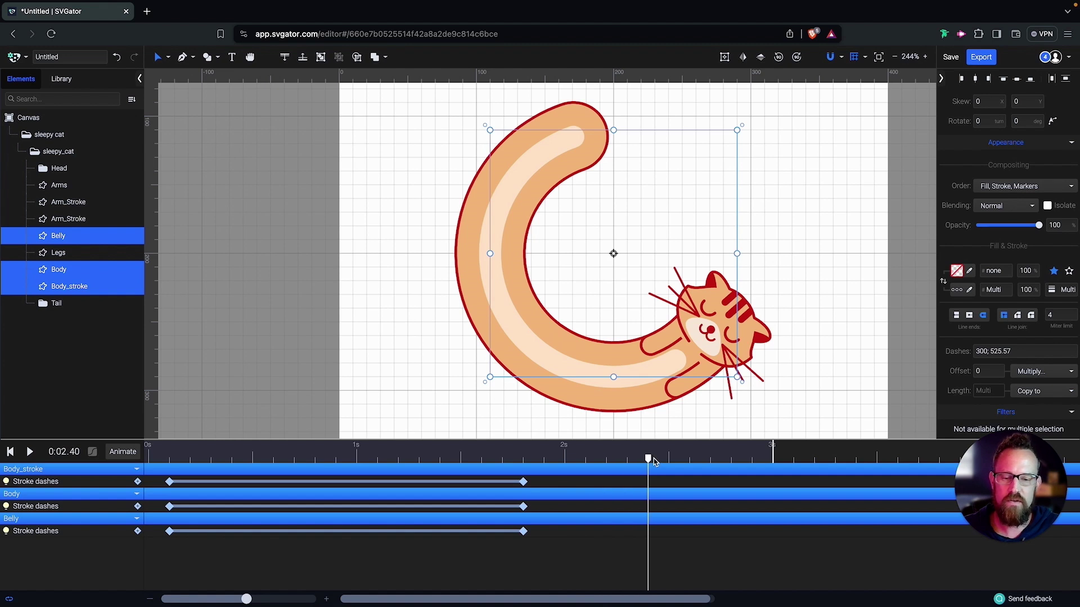
left_click_drag(160, 477, 181, 545)
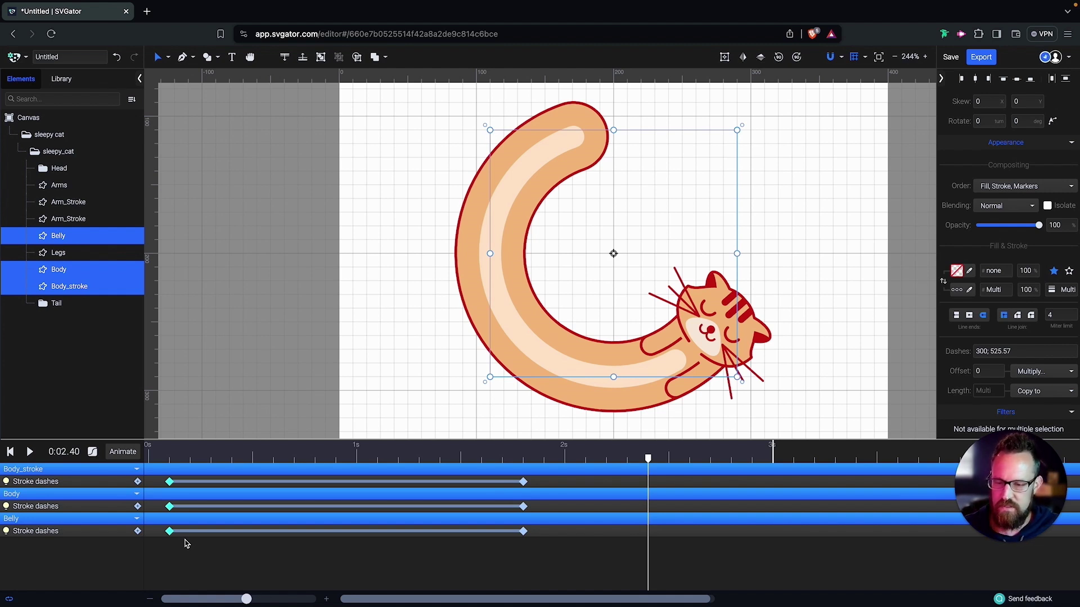
key("ctrl+v")
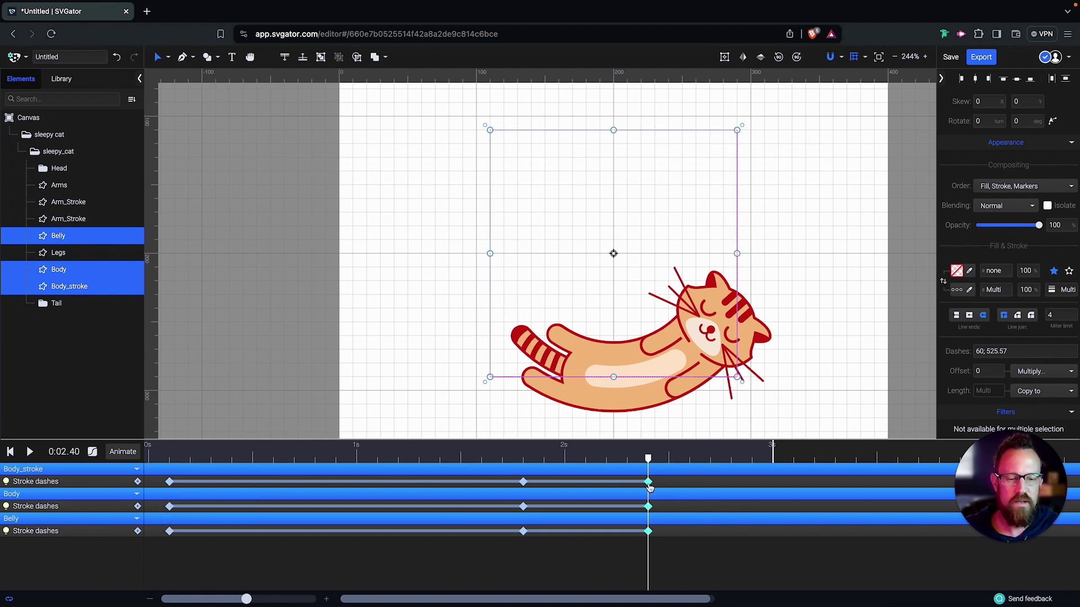
- Preview the animation, then rewind the playhead to 0:00.10
left_click_drag(648, 459, 174, 460)
key("space")
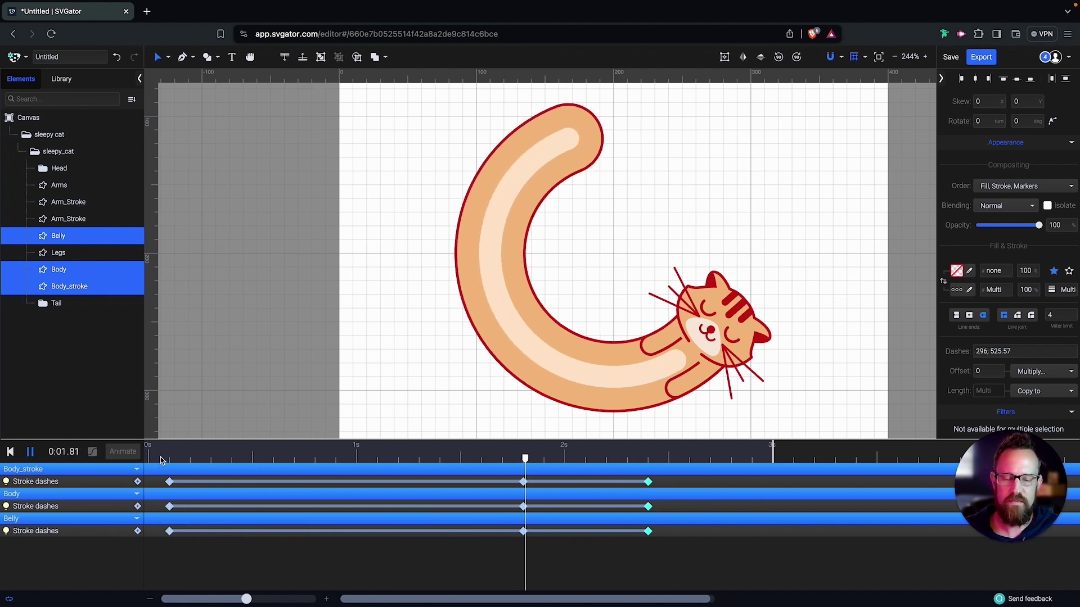
key("space")
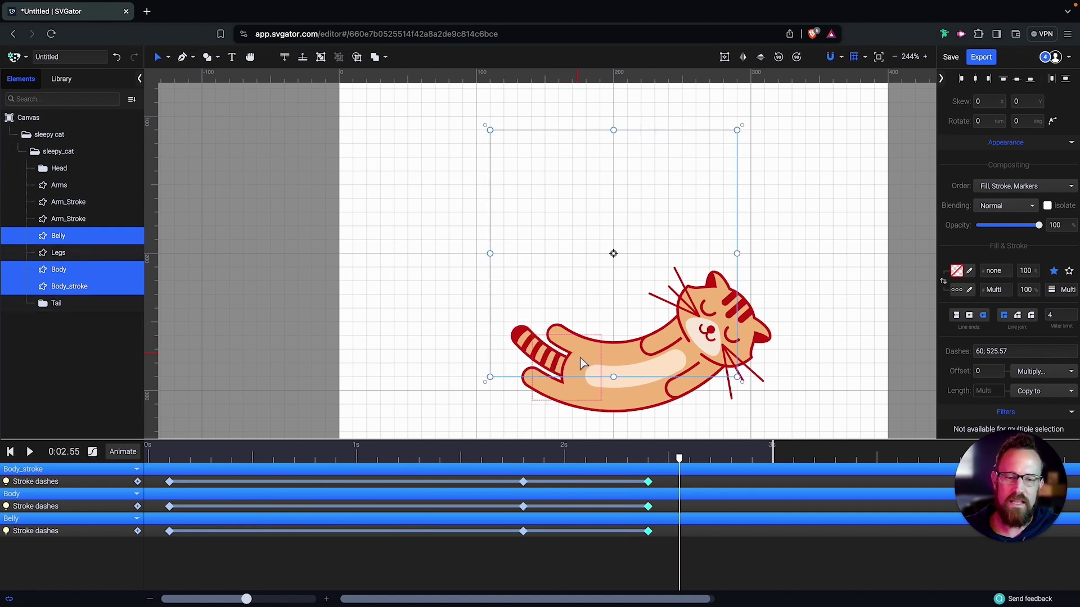
left_click(678, 458)
left_click_drag(679, 460, 176, 478)
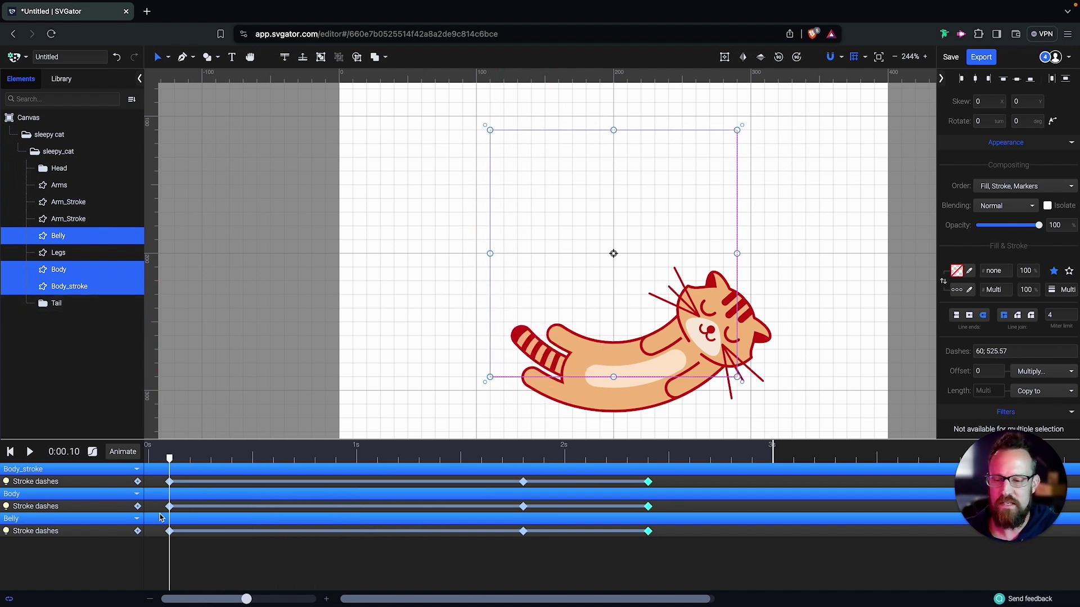
- Add Rotate keyframes to Tail and Legs, then move the playhead to 0:01.80
left_click(78, 303)
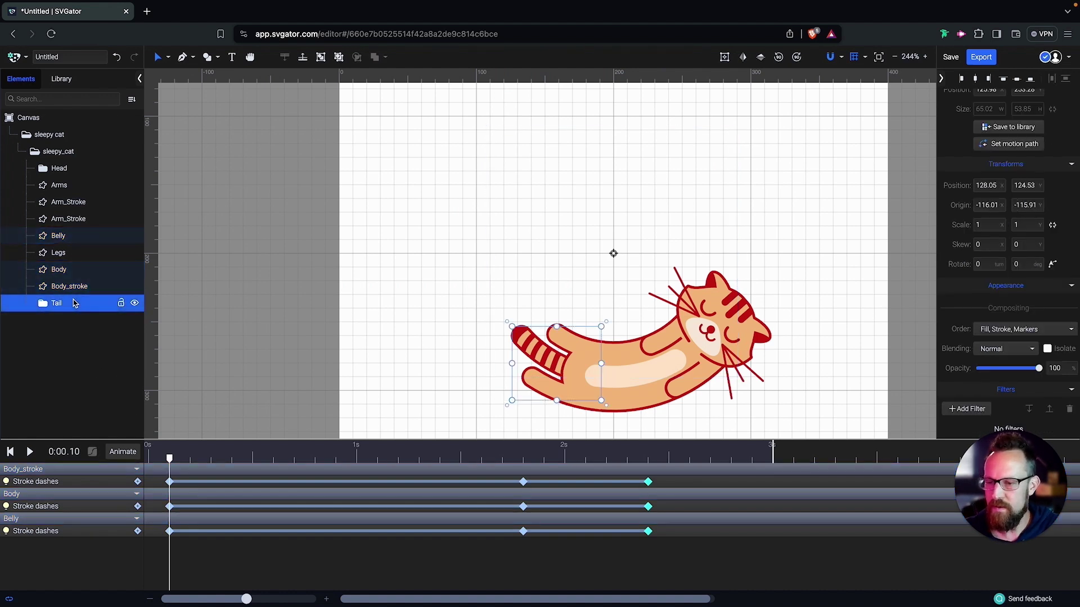
left_click(77, 254, "ctrl")
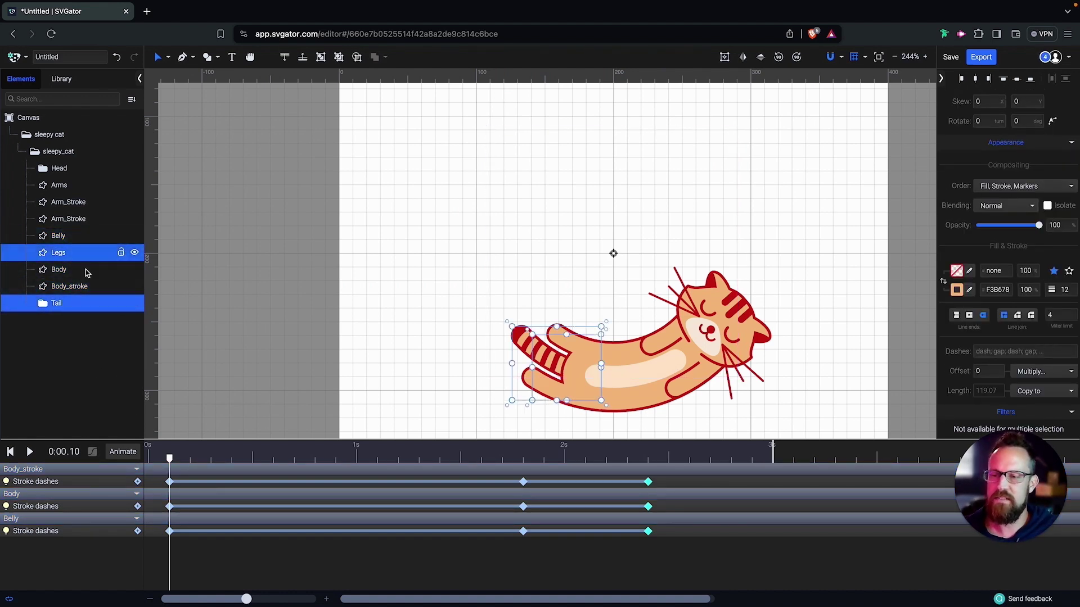
left_click(122, 453)
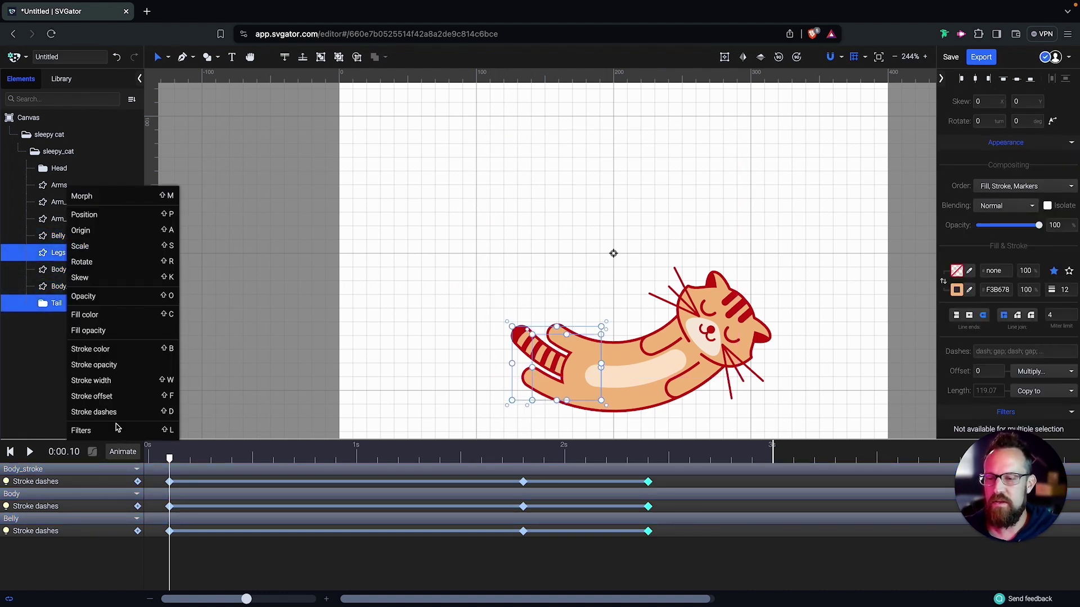
left_click(116, 261)
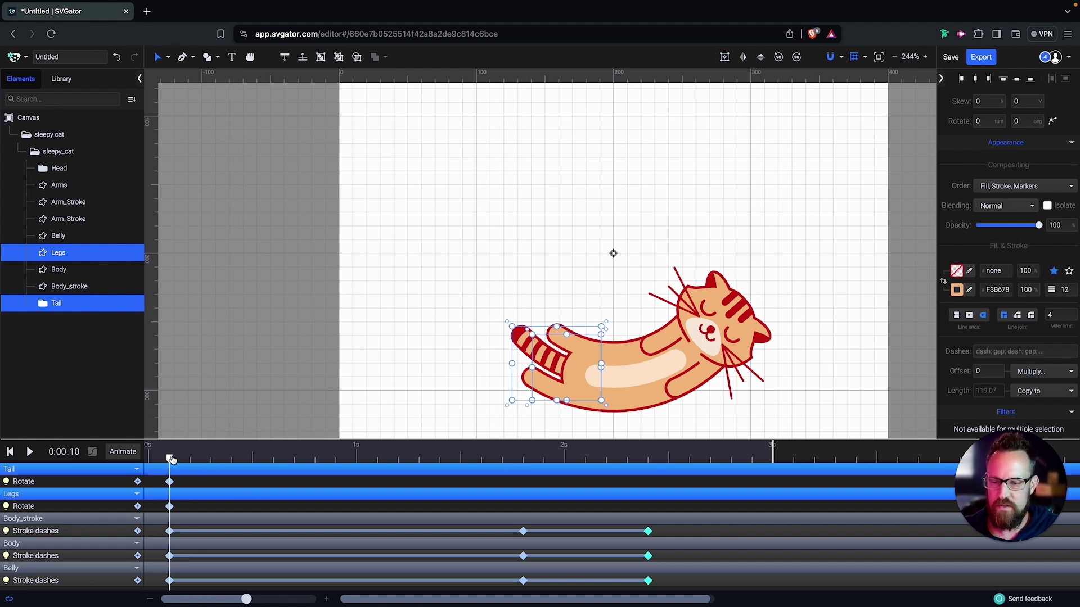
left_click_drag(234, 460, 523, 460)
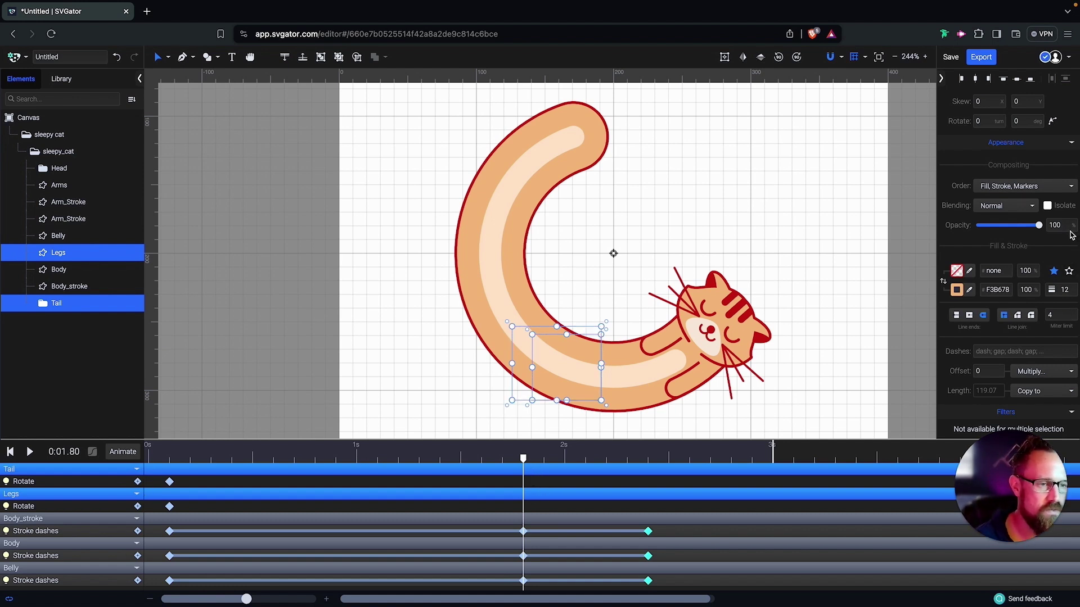
scroll(1062, 270, "up", 3)
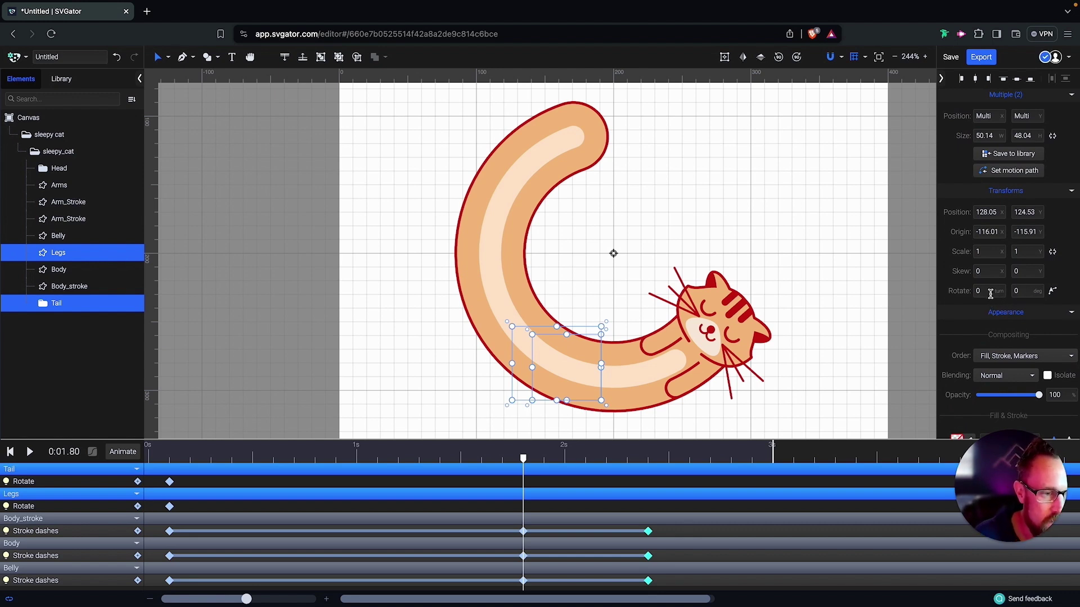
- Set the Tail and Legs rotation to 155° at the 0:01.80 keyframe, adjusting with the arrow keys
left_click(1019, 291)
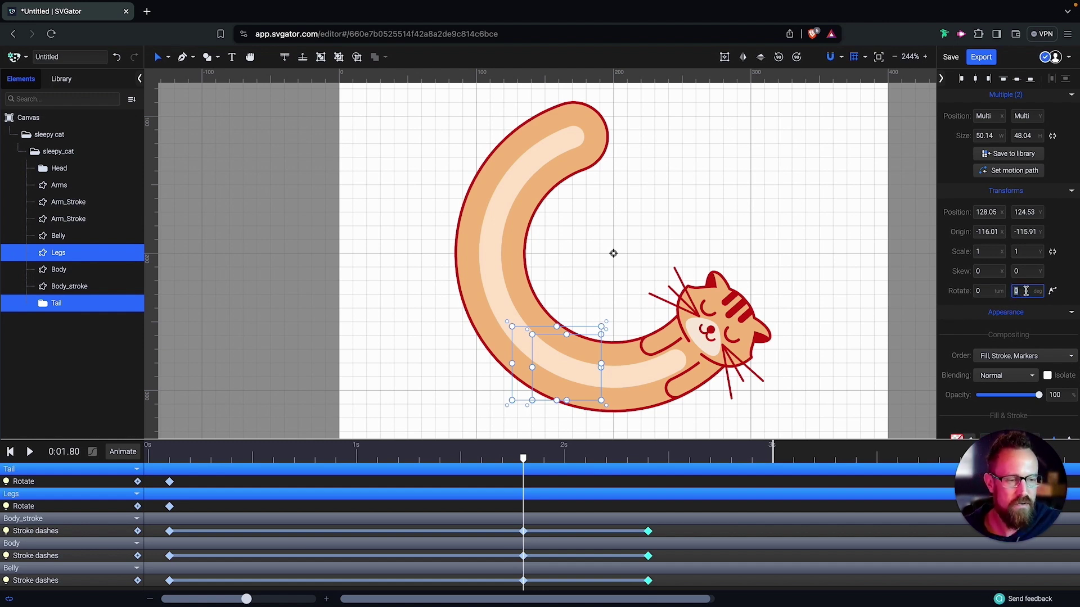
key("Up")
key("Up")
key("Up")
key("Up")
key("Up")
key("Up")
key("Up")
key("Up")
key("Up")
key("Up")
key("Up")
key("Up")
key("Up")
key("Up")
key("Up")
key("Up")
key("Up")
key("Up")
key("Up")
key("Up")
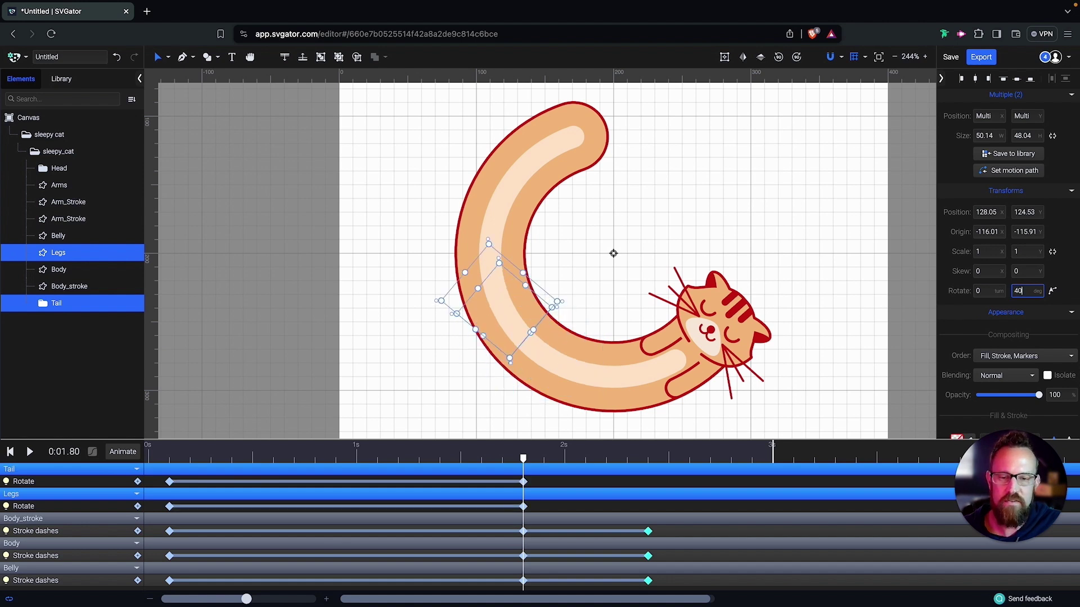
key("Up")
key("Up")
key("Up")
key("Up")
key("Up")
key("Up")
key("Up")
key("Up")
key("Up")
key("Up")
key("Up")
key("Up")
key("Up")
key("Up")
key("Up")
key("Up")
key("Up")
key("Up")
key("Up")
key("Up")
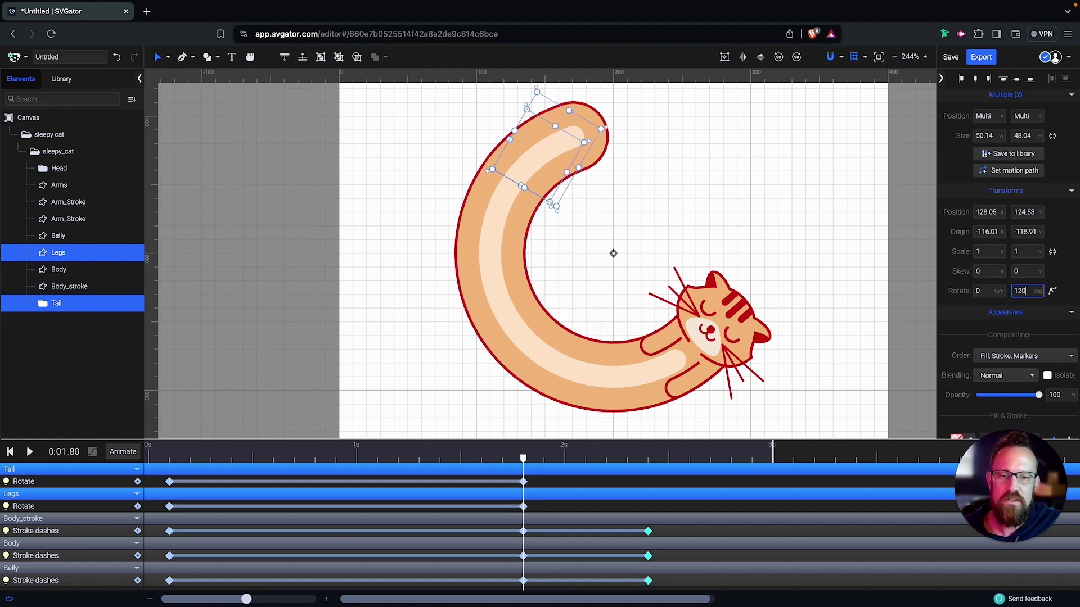
key("Up")
key("Up")
key("Up")
key("Up")
key("Up")
key("Up")
key("Up")
key("Up")
key("Up")
key("Up")
key("Up")
key("Up")
key("Up")
key("Up")
key("Up")
key("Up")
key("Up")
key("Up")
key("Up")
key("Up")
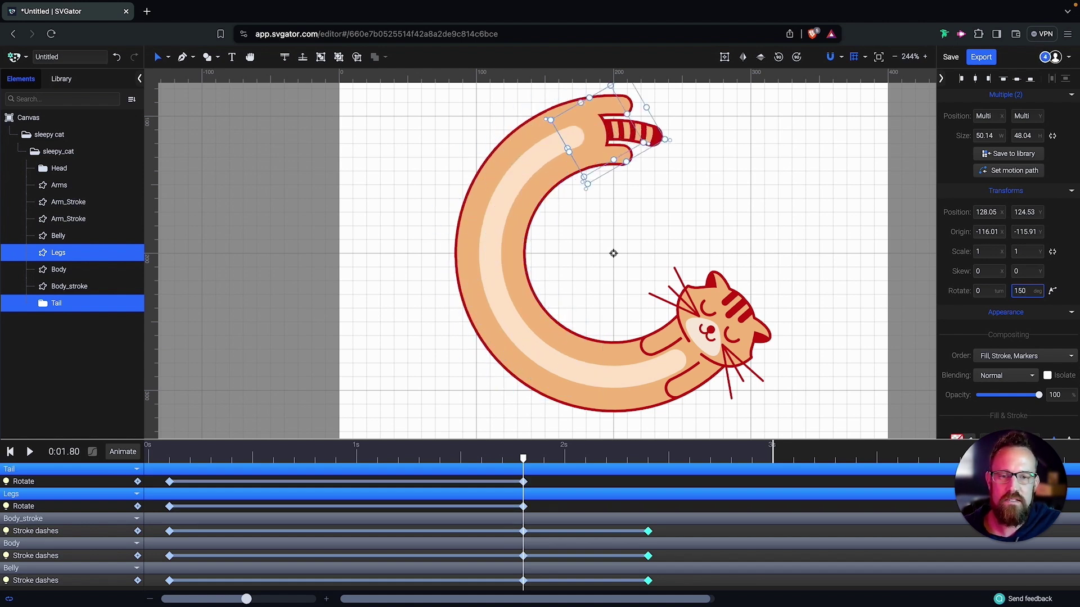
key("Up")
key("Up")
key("Up")
key("Up")
key("Up")
key("Up")
key("Up")
key("Up")
key("Up")
key("Up")
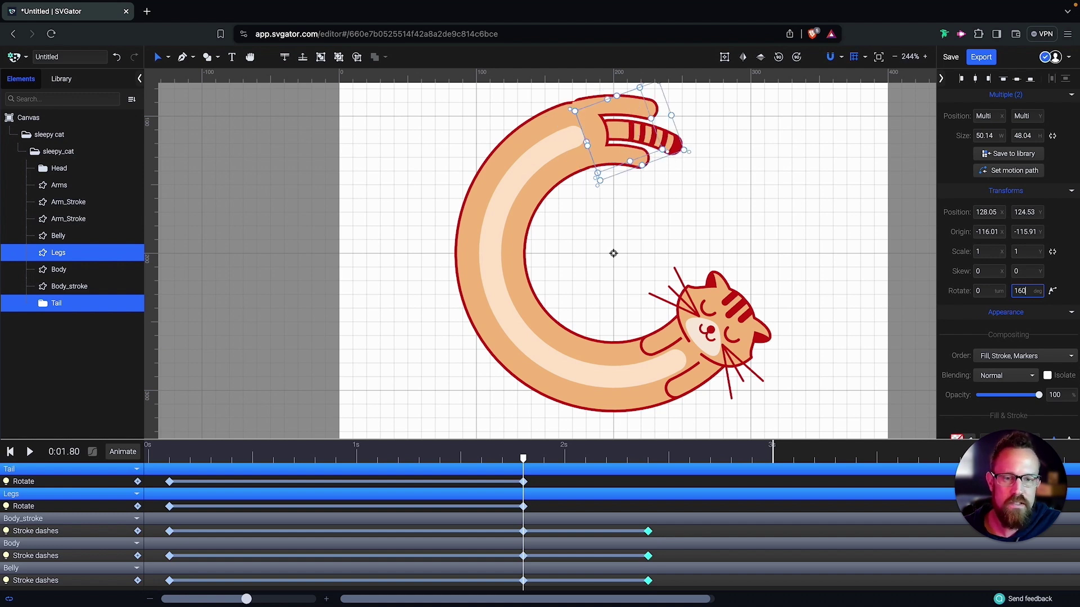
key("Down")
key("Down")
key("Down")
key("Down")
key("Down")
key("Down")
key("Down")
key("Down")
key("Down")
key("Down")
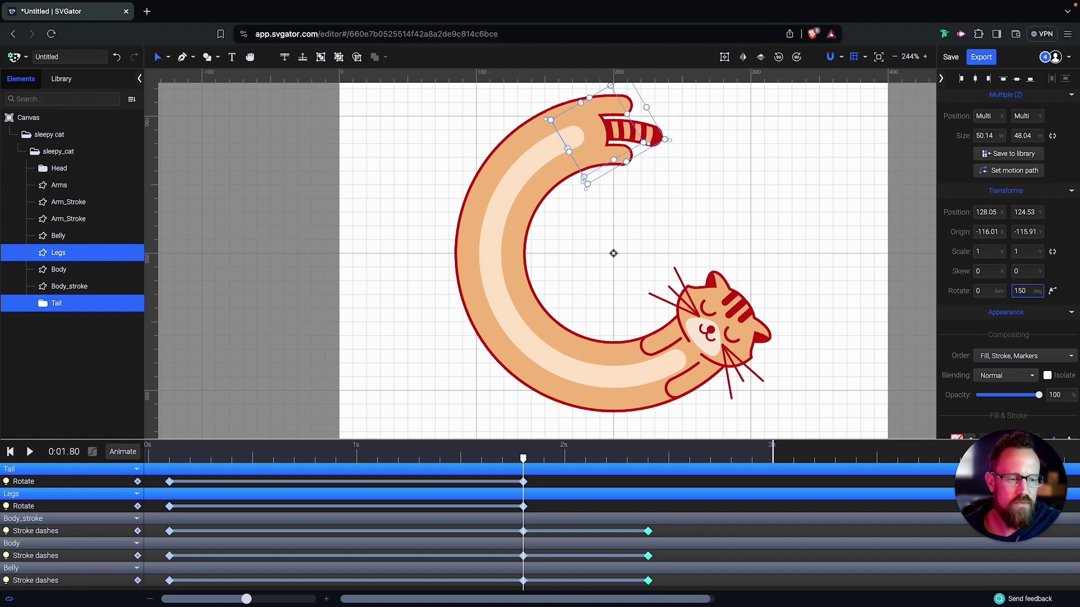
key("Up")
key("Up")
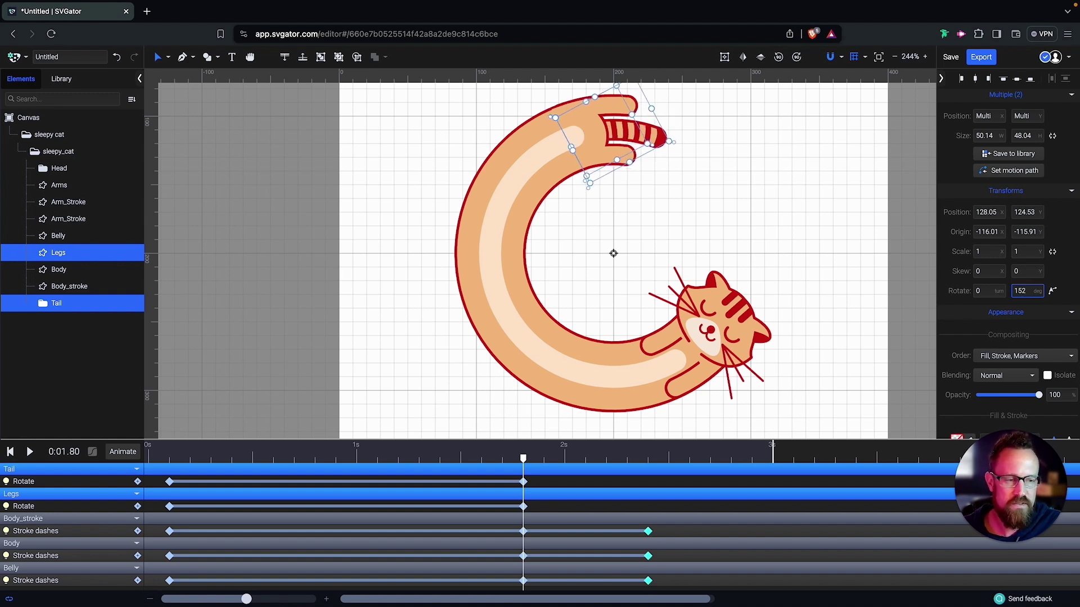
key("Up")
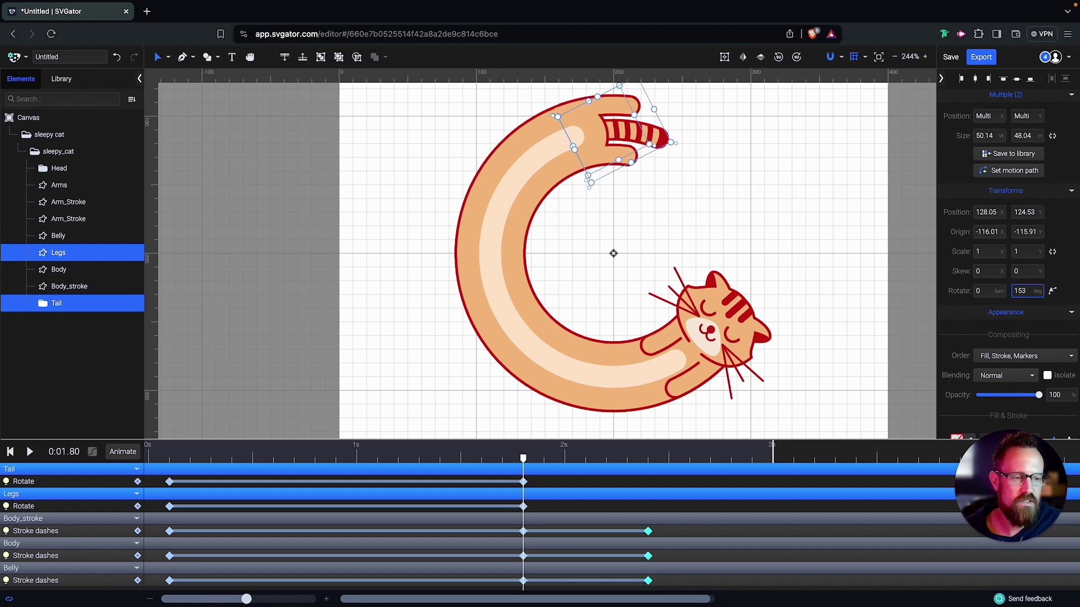
key("Up")
key("Up")
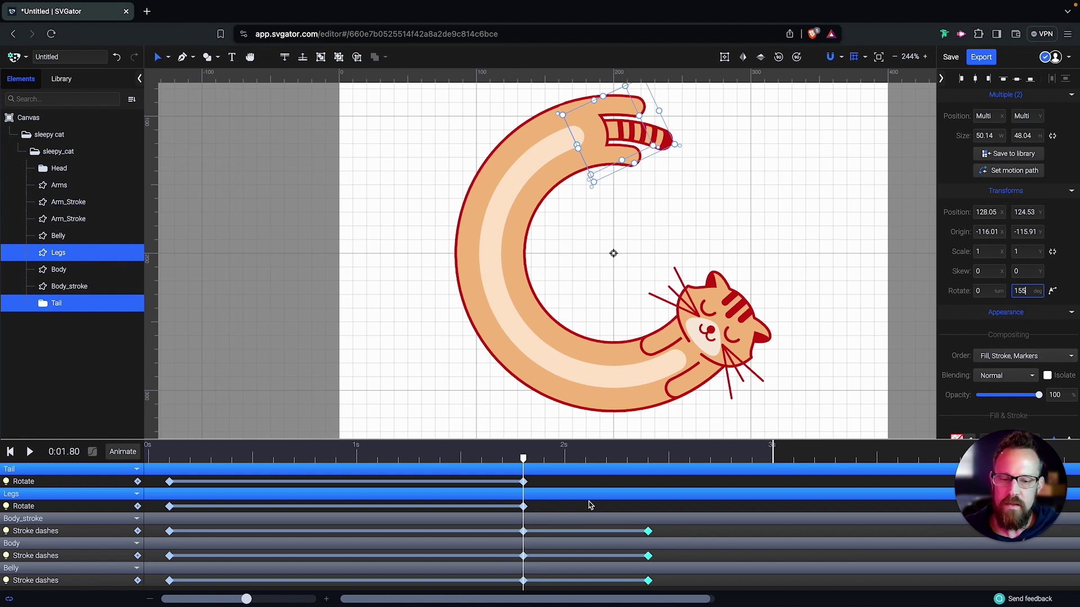
- Paste the first Tail and Legs 0° rotation keyframes at 0:02.40
left_click(591, 483)
left_click_drag(524, 460, 653, 464)
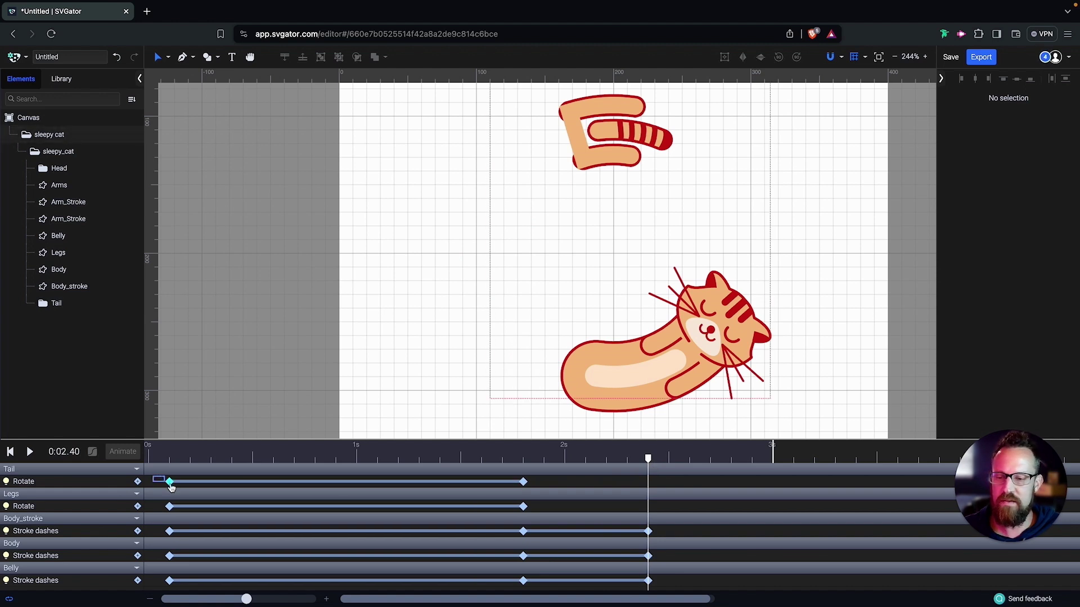
left_click_drag(154, 477, 177, 507)
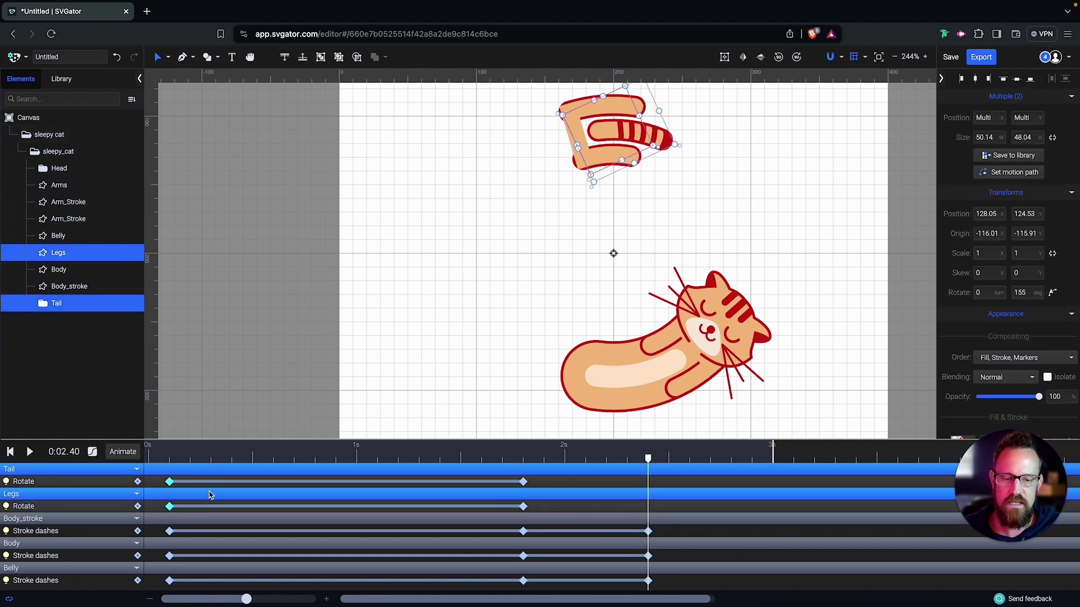
key("ctrl+v")
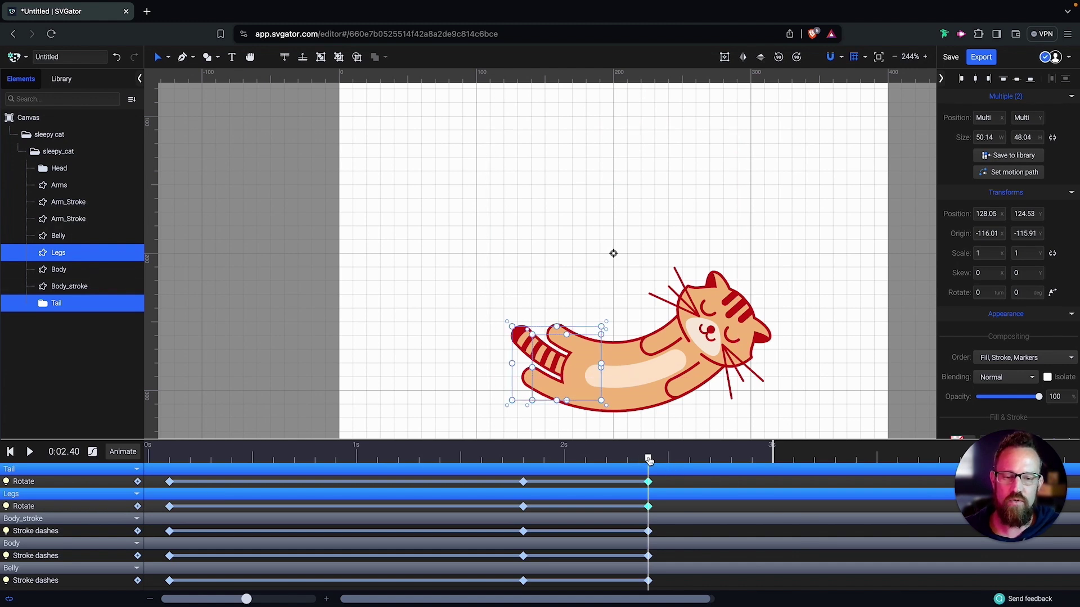
- Preview the animation from the start, then return the playhead to 0:00.10
left_click_drag(648, 460, 169, 459)
key("space")
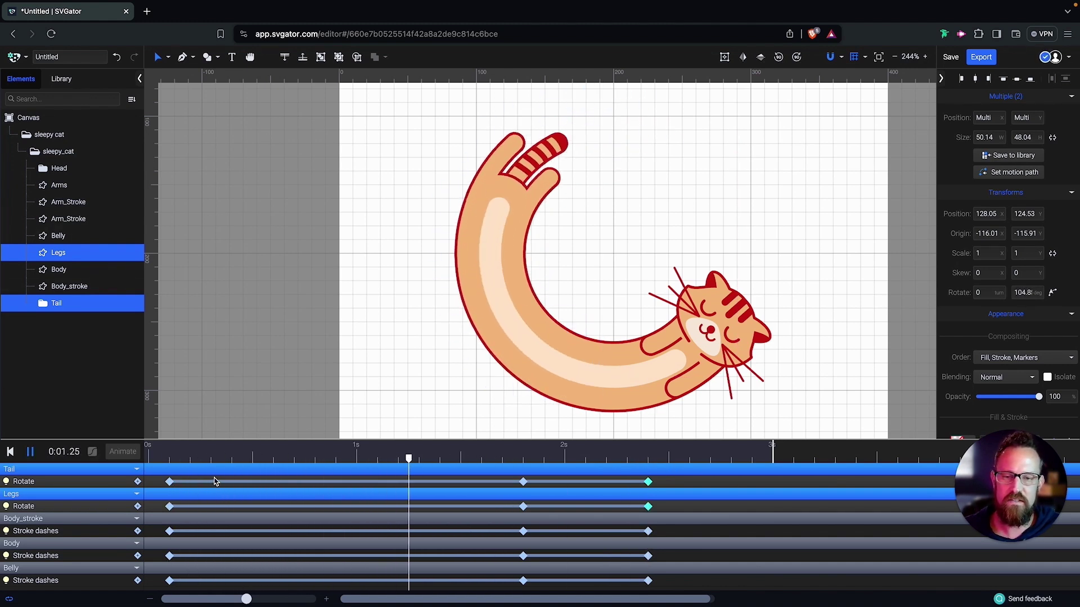
key("space")
left_click(170, 459)
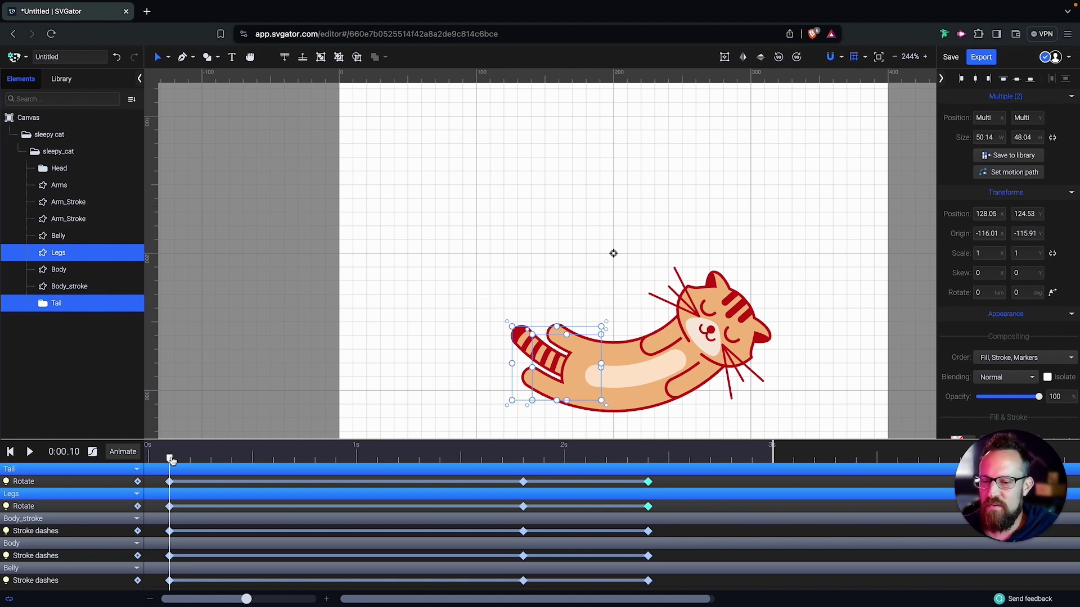
- Add a Rotate animation to the sleepy cat group at the start of the timeline
key("Home")
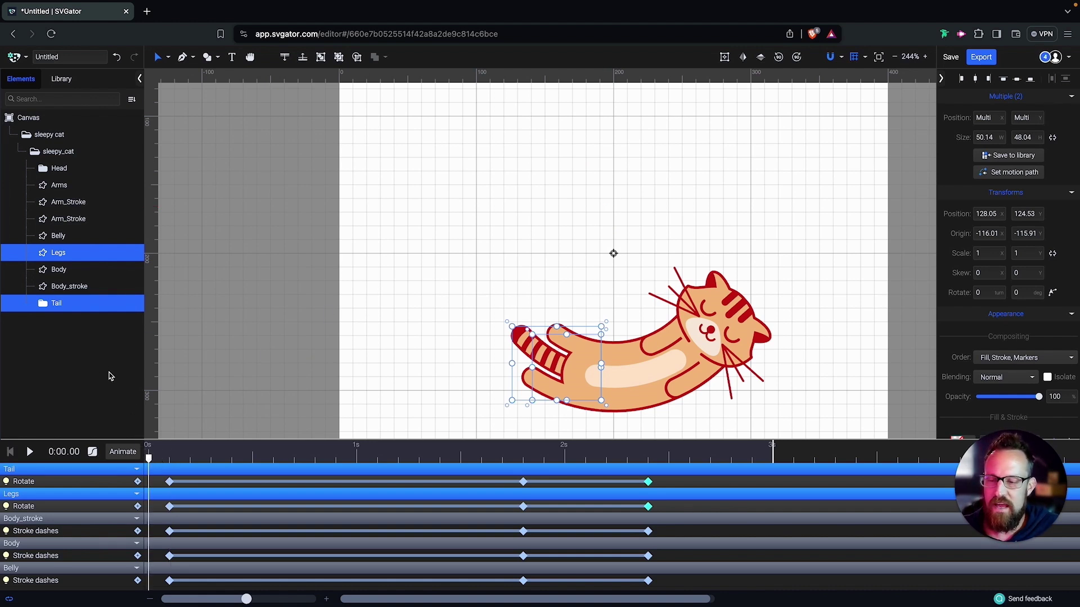
left_click(72, 137)
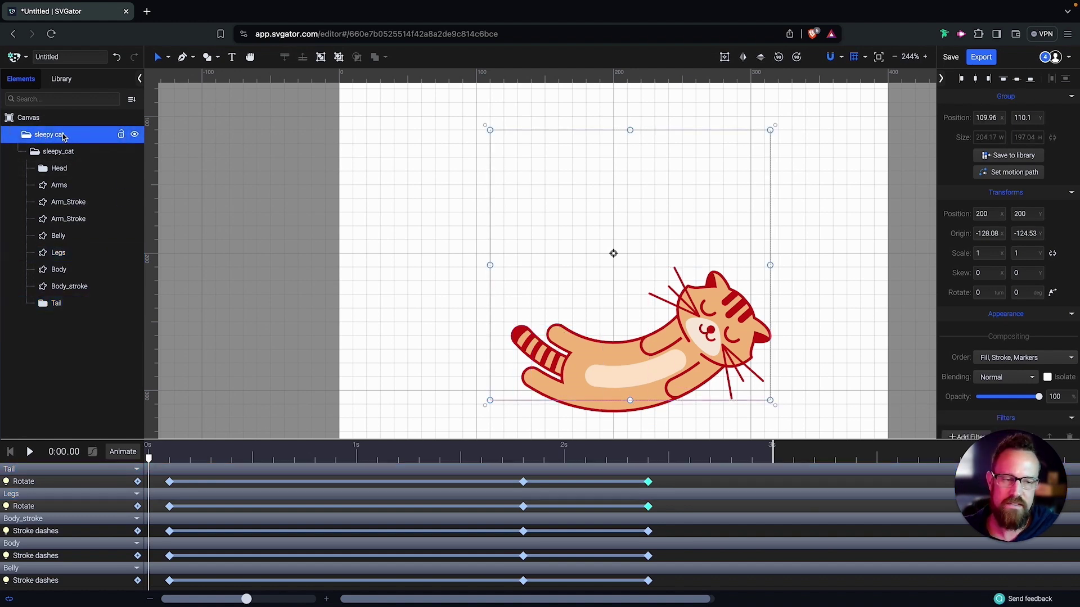
left_click(124, 452)
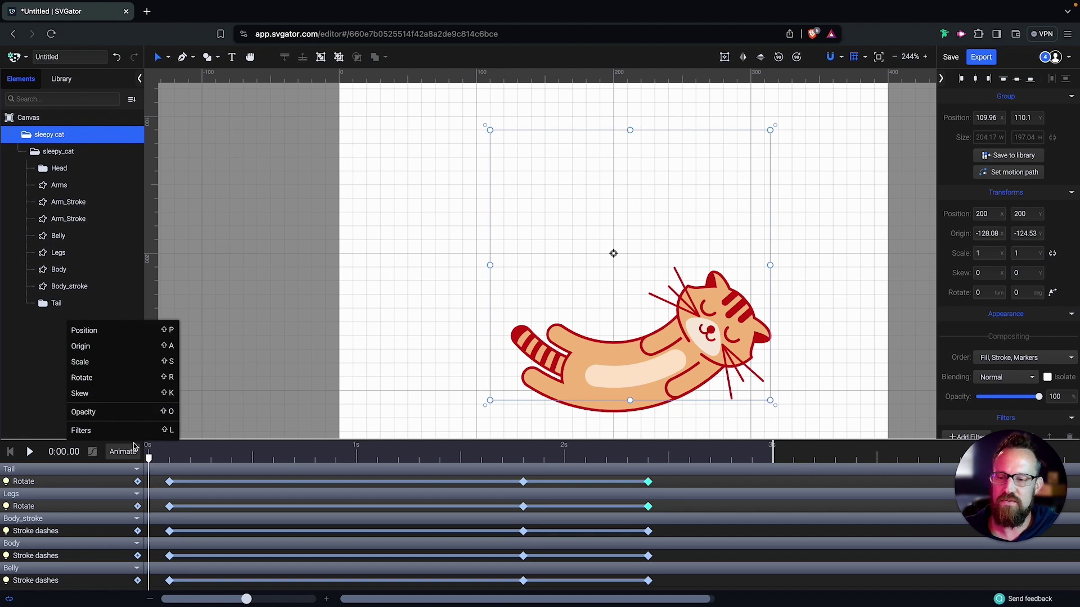
left_click(106, 382)
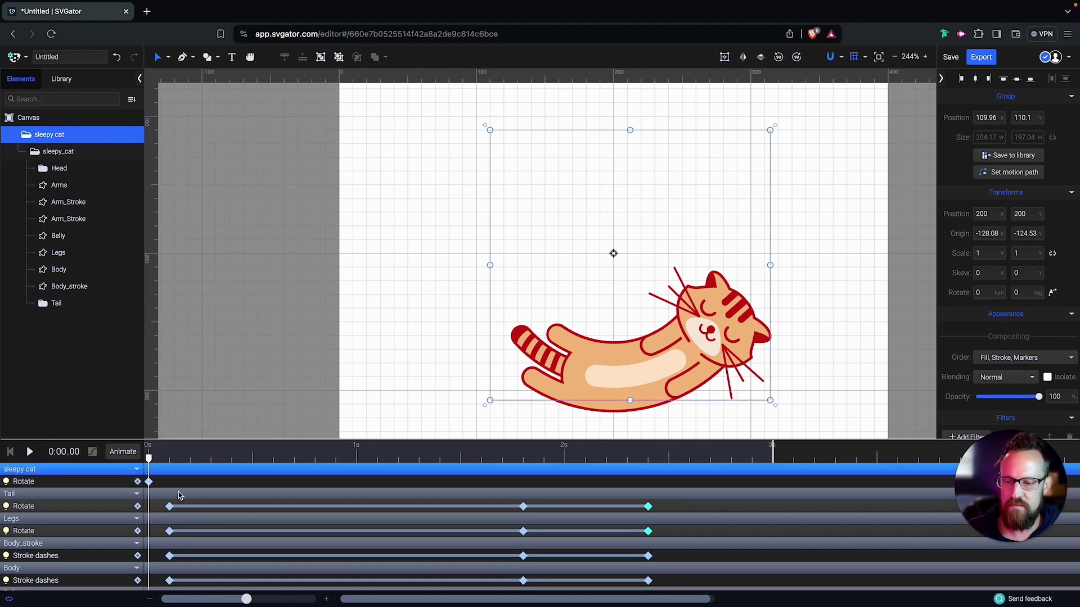
left_click(979, 294)
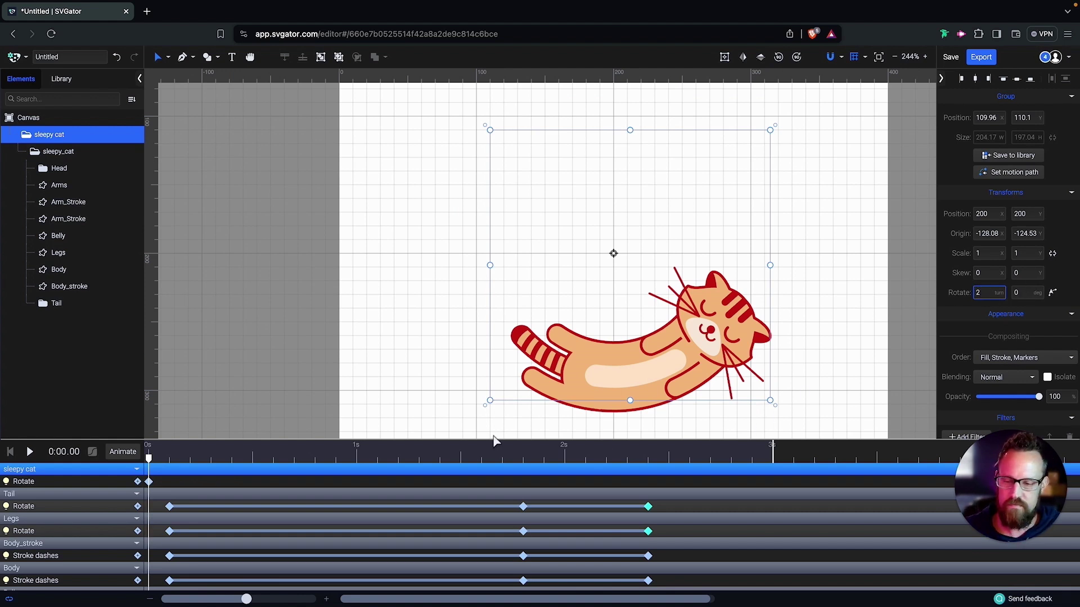
- Set the group's rotation to 0 turns and 60° at 0:01.80
left_click(162, 482)
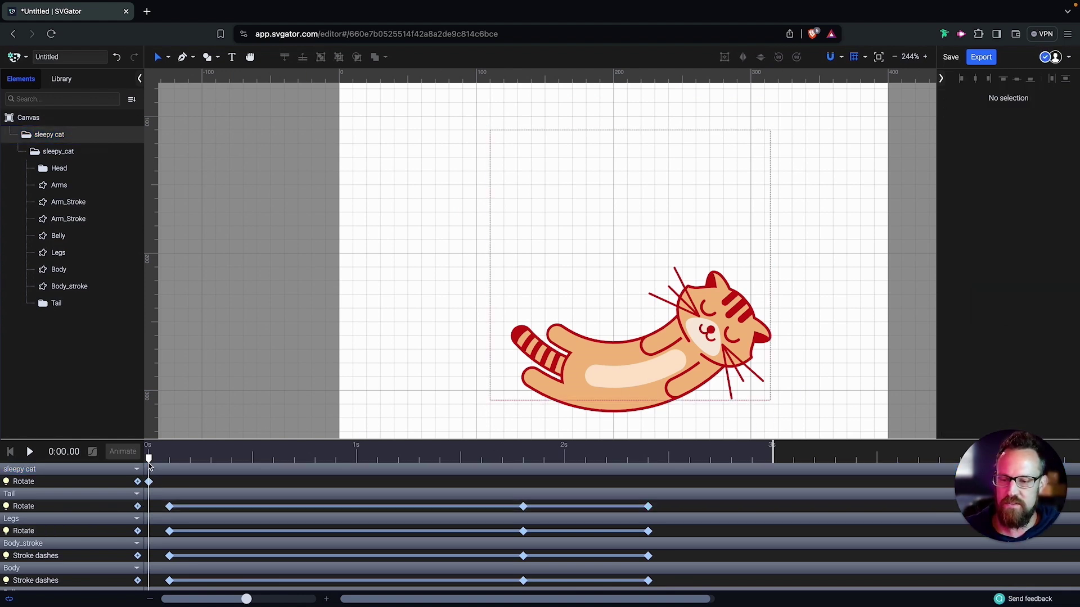
left_click_drag(149, 458, 533, 472)
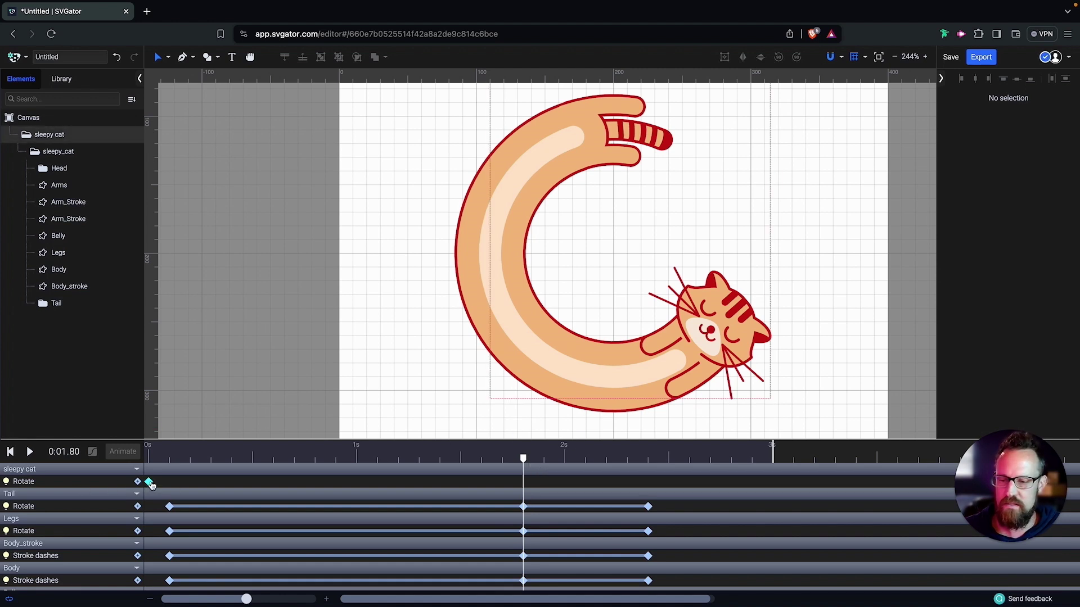
left_click(150, 483)
left_click(976, 294)
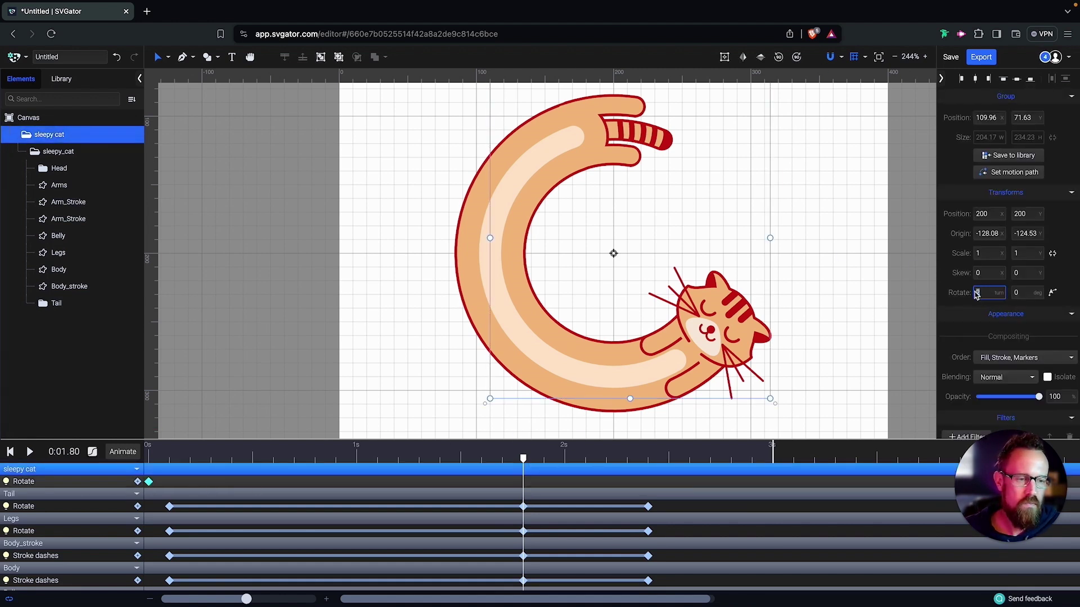
type("0")
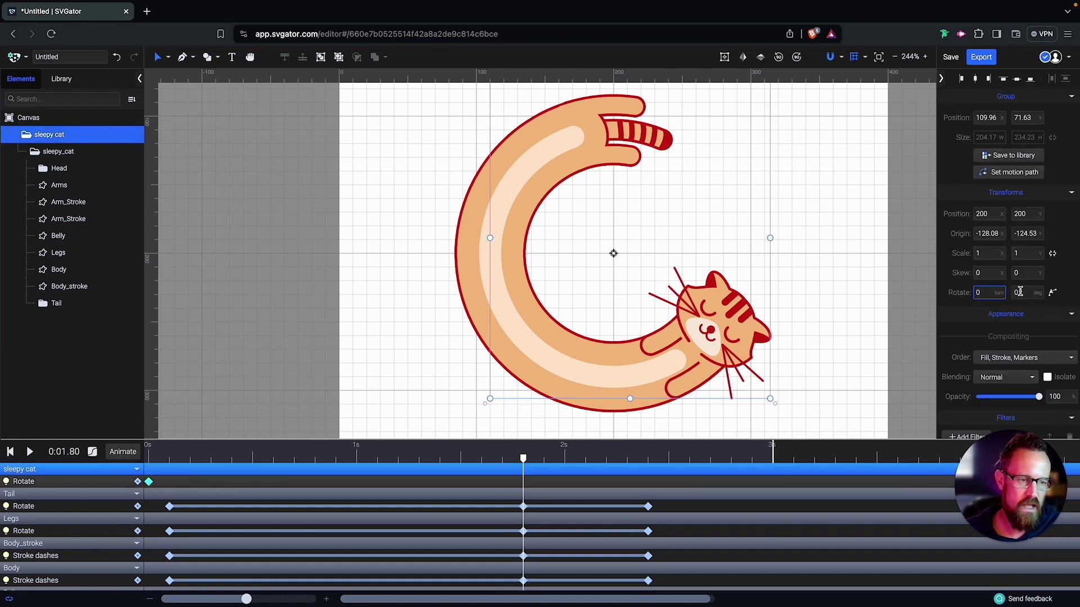
left_click(1019, 292)
type("60")
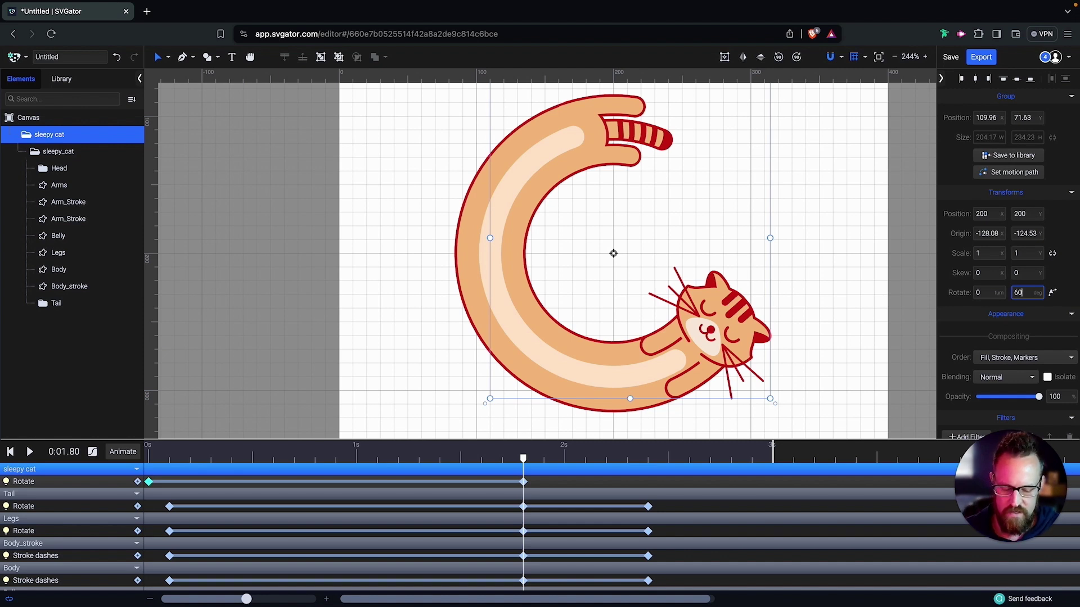
key("Return")
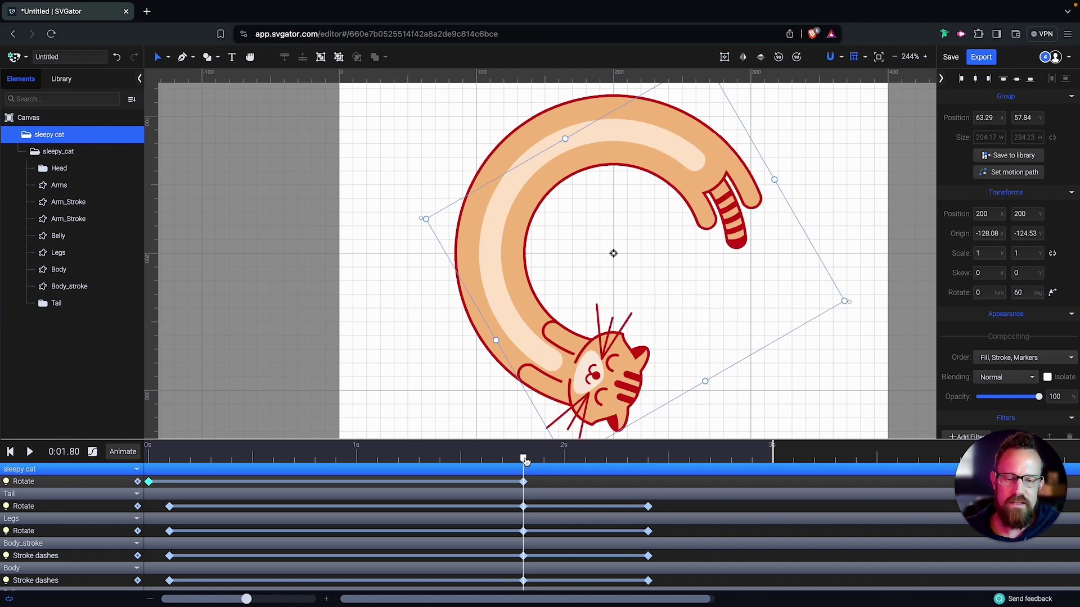
- Set the group's rotation back to 0° at 0:02.30 and rewind to the start
left_click_drag(538, 461, 651, 464)
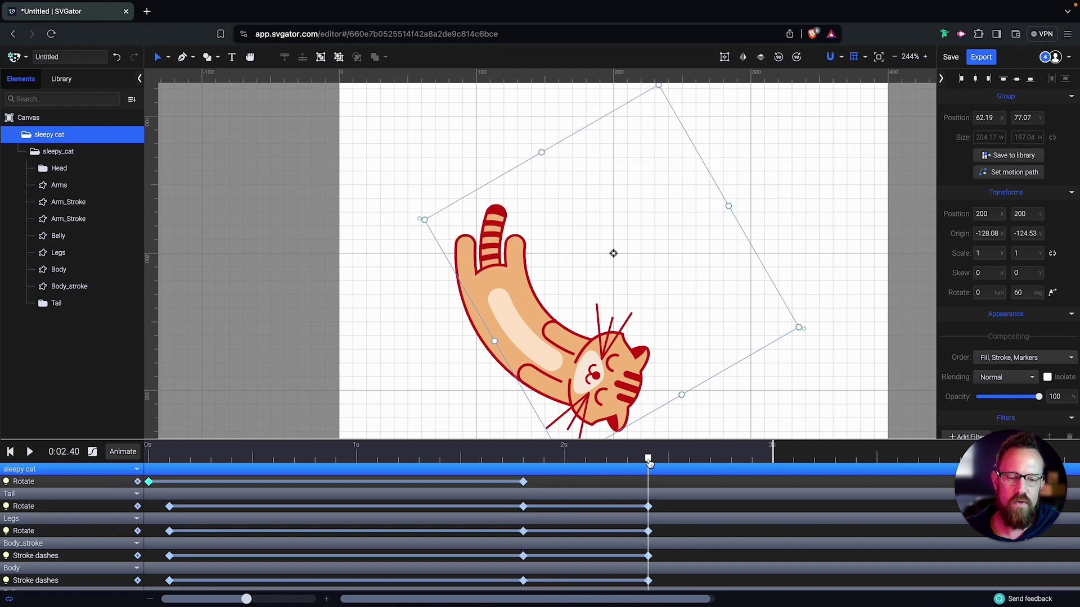
left_click(645, 463)
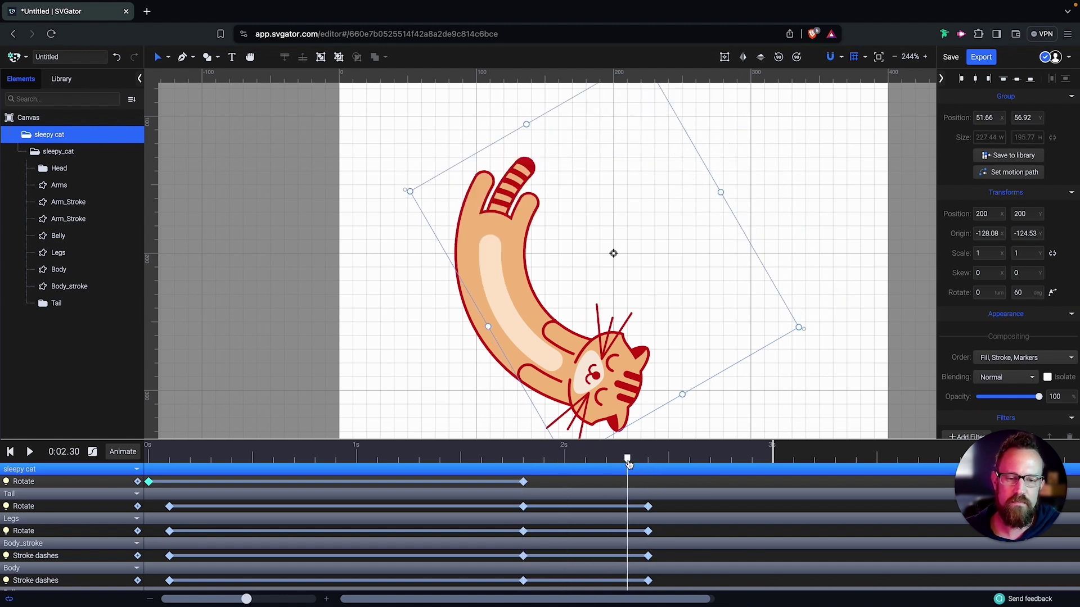
left_click(1015, 293)
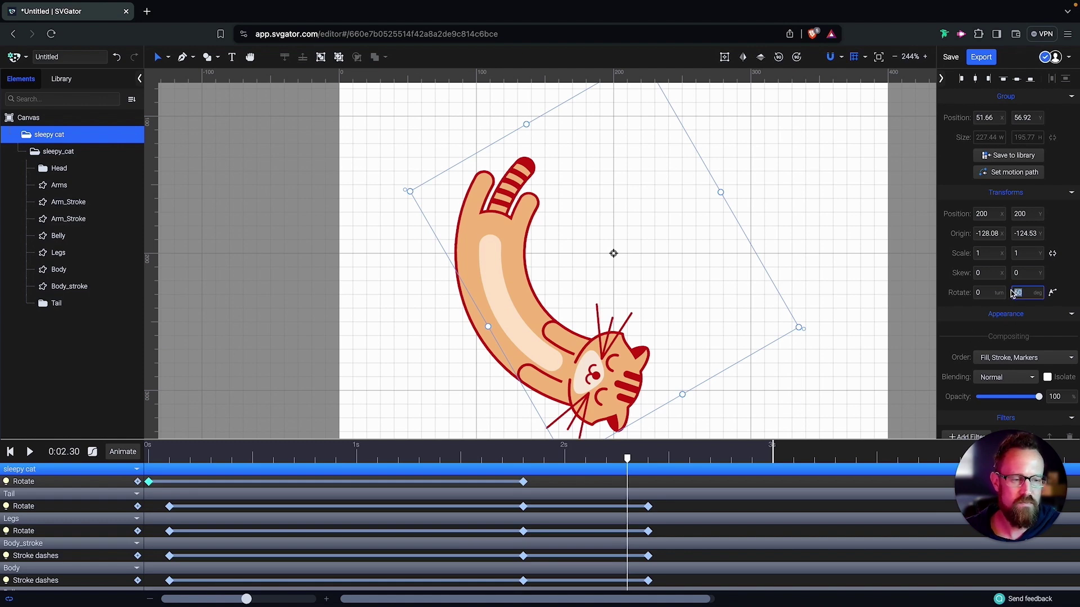
type("0")
key("Return")
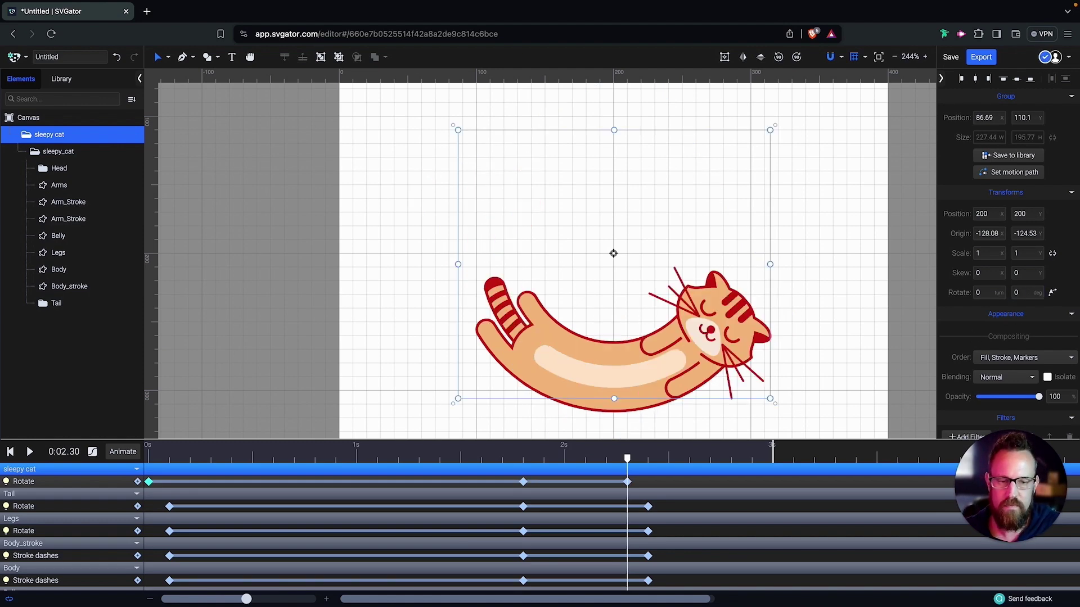
left_click_drag(627, 462, 148, 461)
key("space")
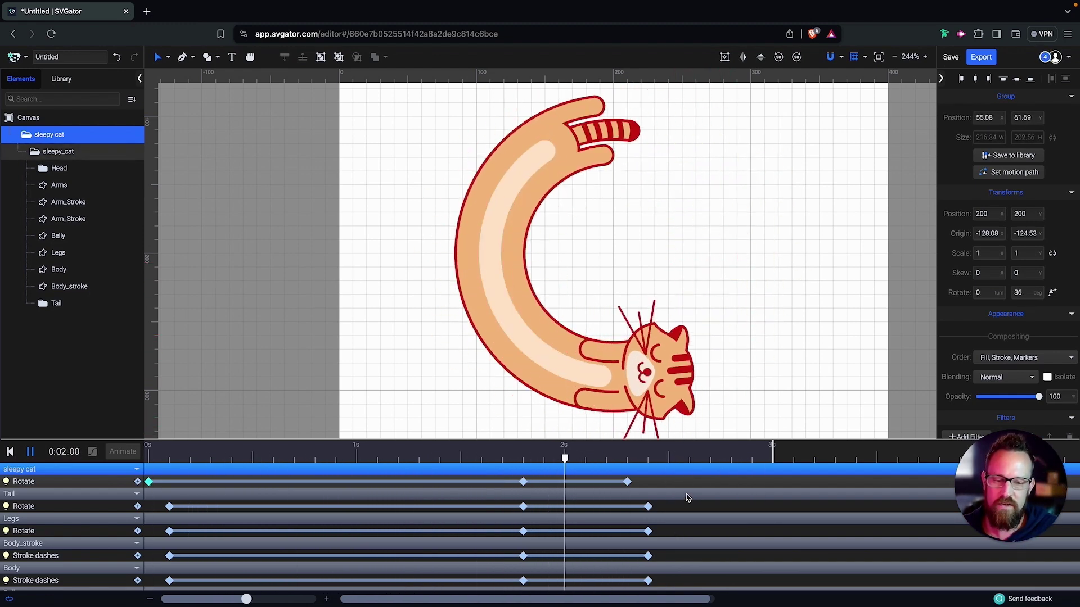
key("space")
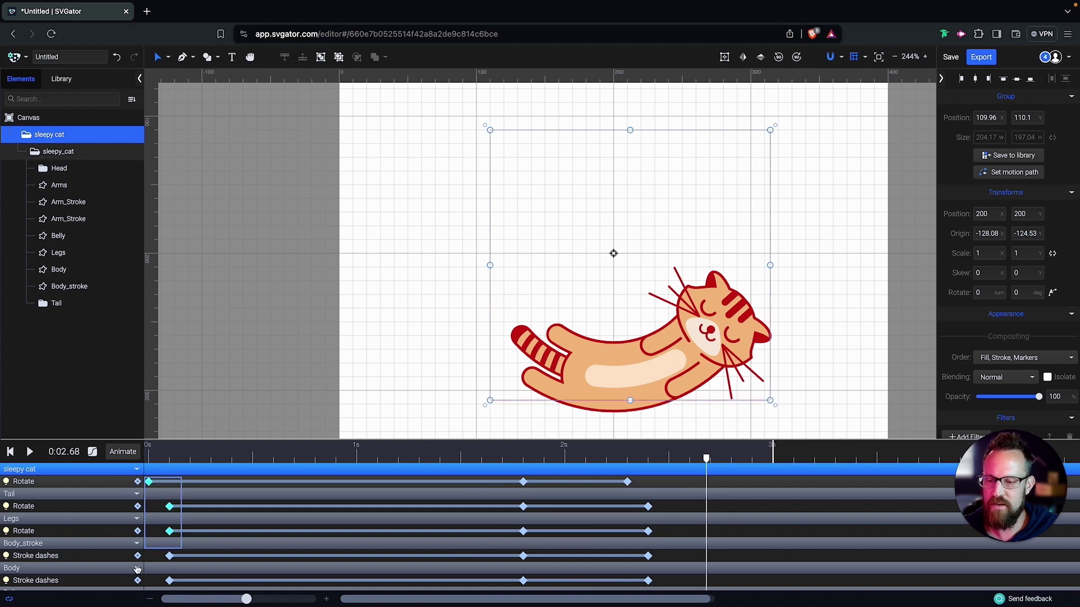
- Apply Ease In Sine easing to the first keyframes of the five body layers
left_click_drag(188, 588, 121, 474)
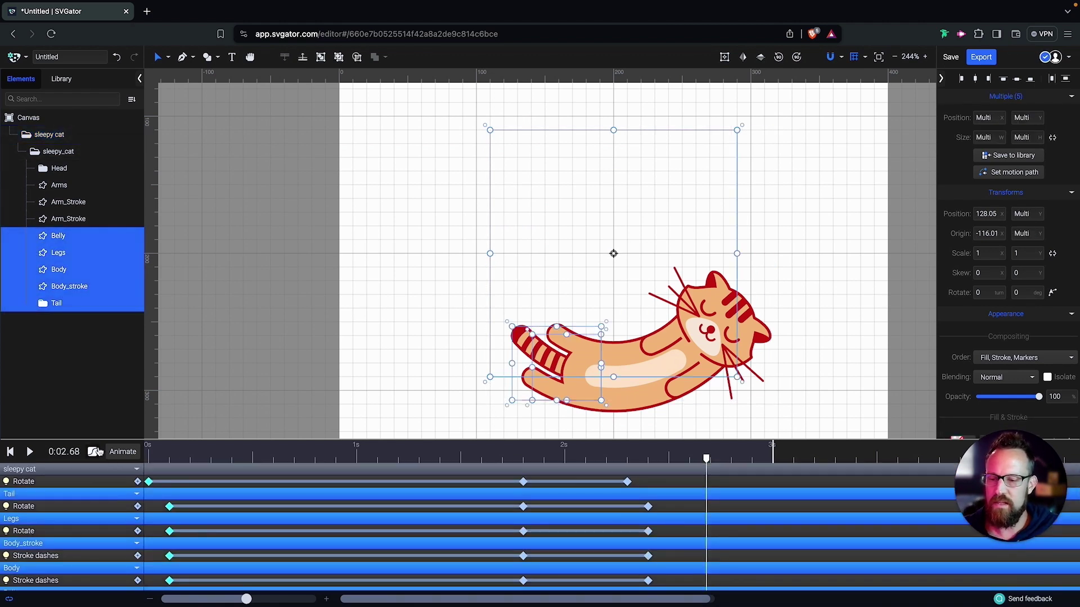
left_click(93, 453)
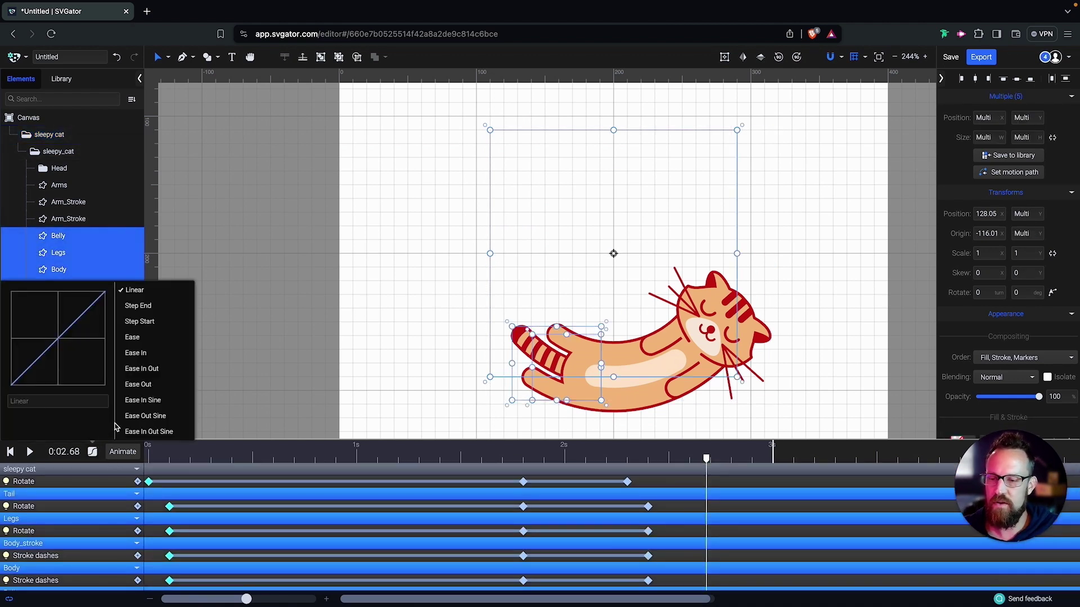
left_click(158, 403)
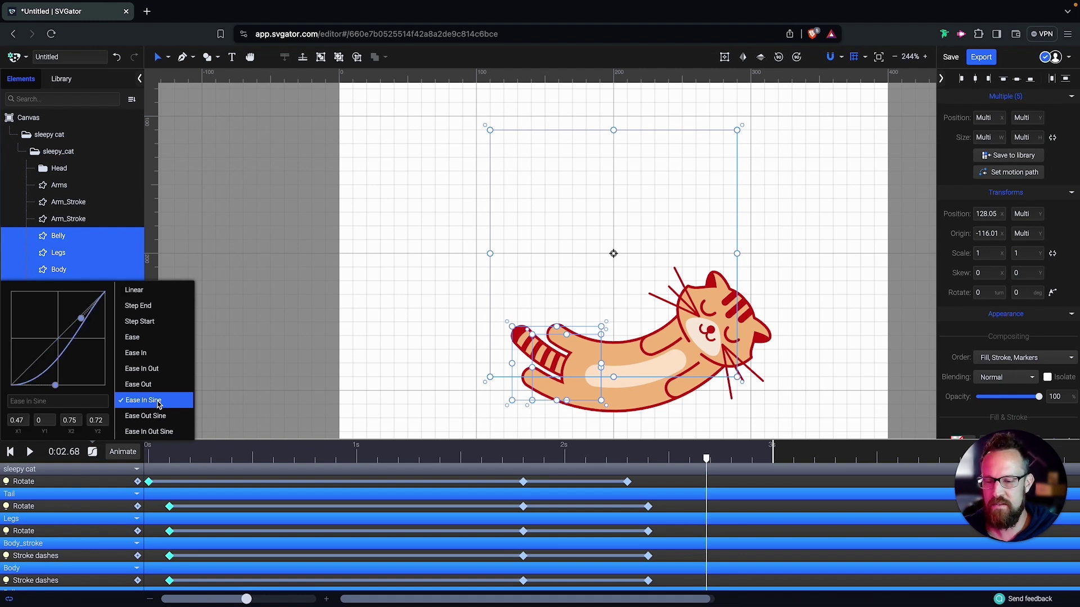
- Apply Ease Out easing to all 1.8 s keyframes, then play from the start to check
left_click(522, 463)
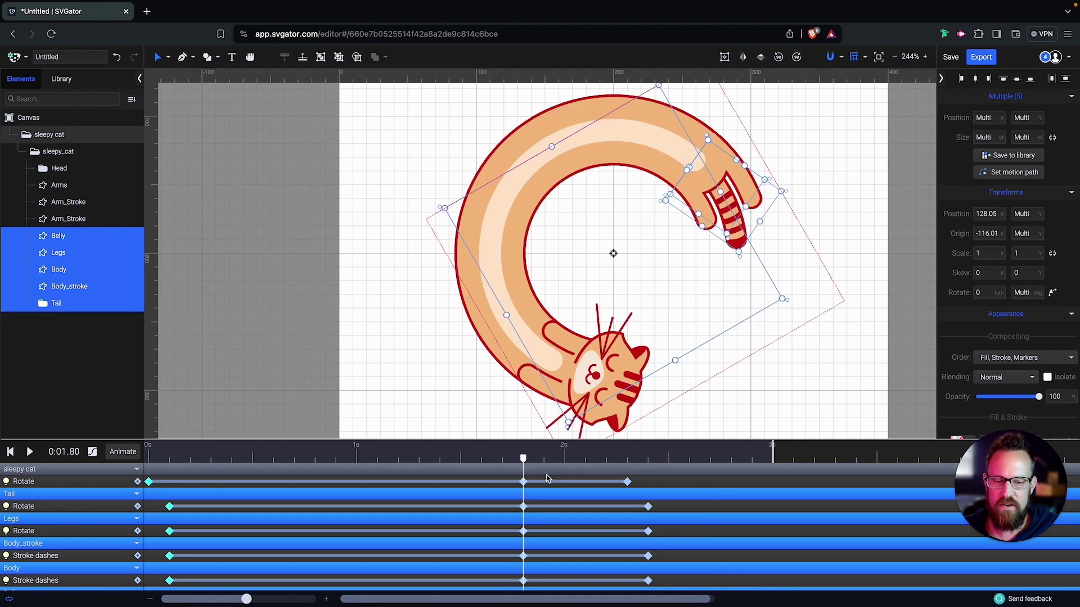
left_click_drag(540, 479, 518, 587)
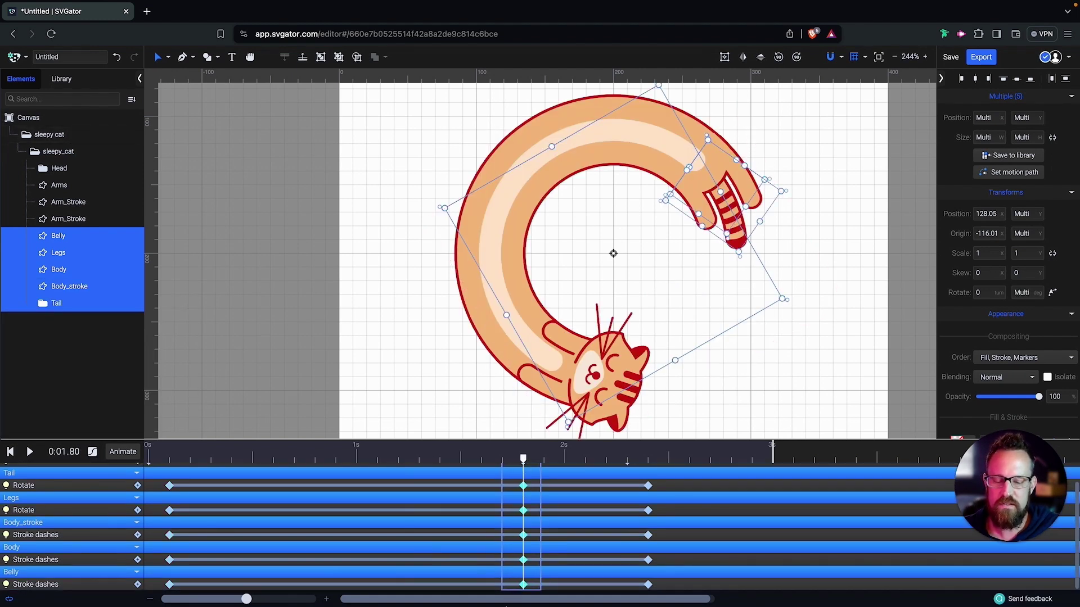
left_click(92, 451)
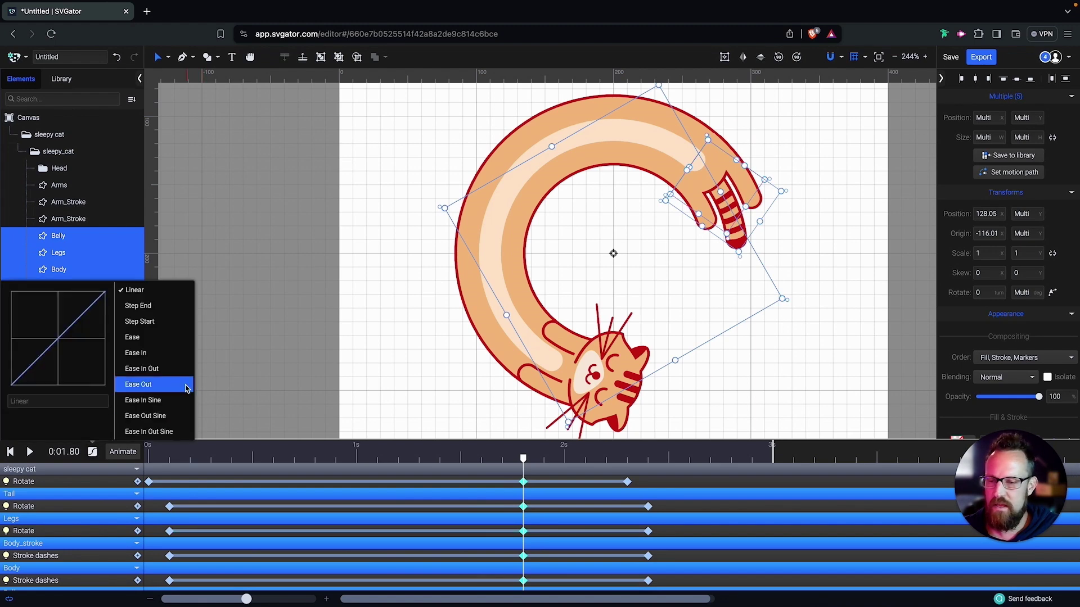
left_click(166, 384)
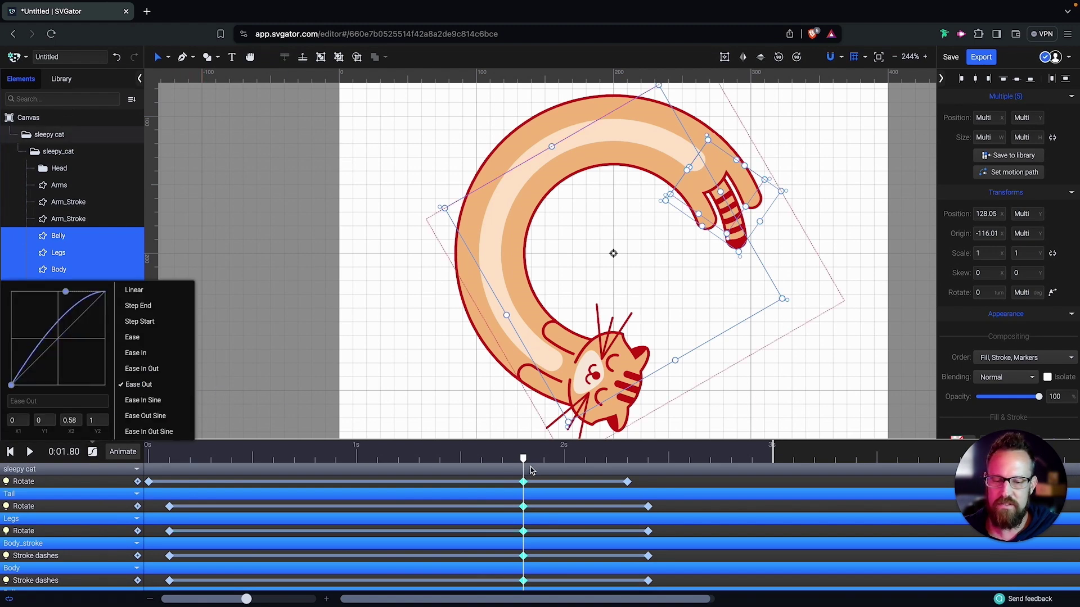
left_click(502, 460)
left_click_drag(502, 460, 148, 458)
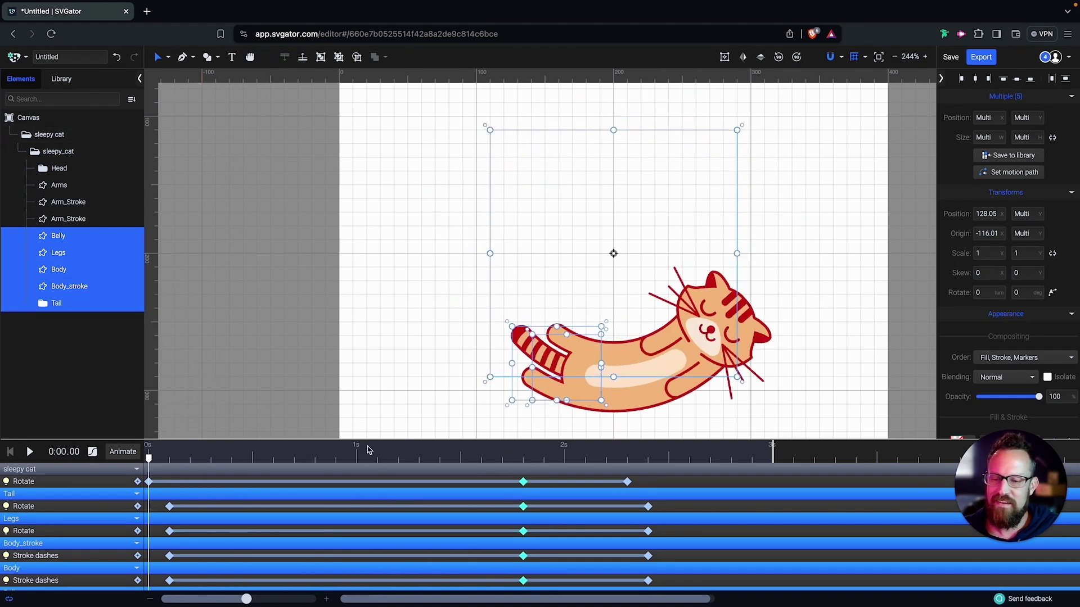
key("space")
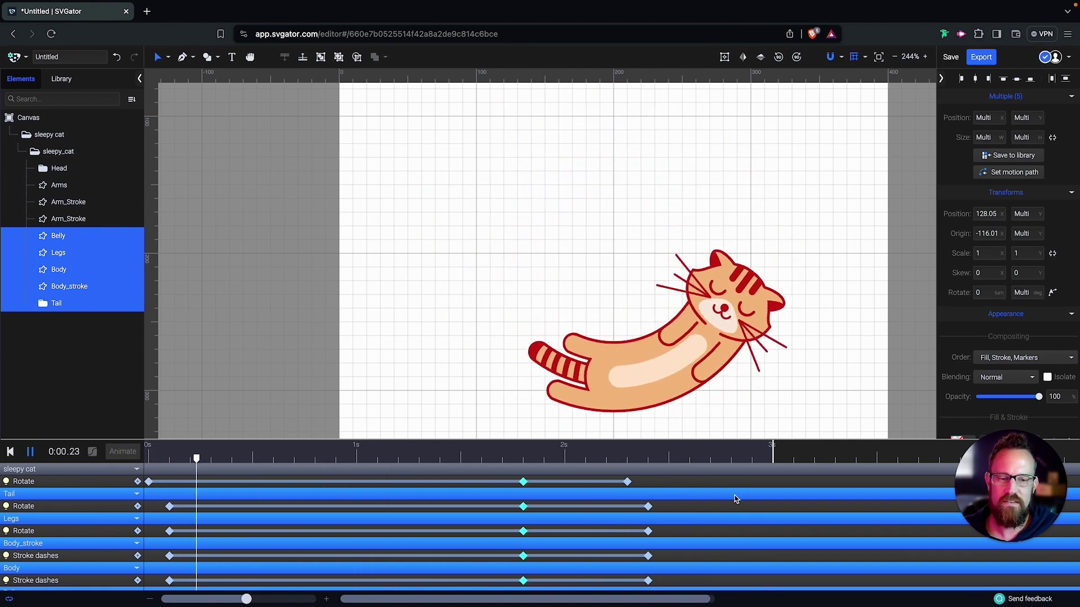
- Turn off the canvas grid and rulers, then play the sleepy cat loader from the start
left_click(854, 56)
left_click(149, 457)
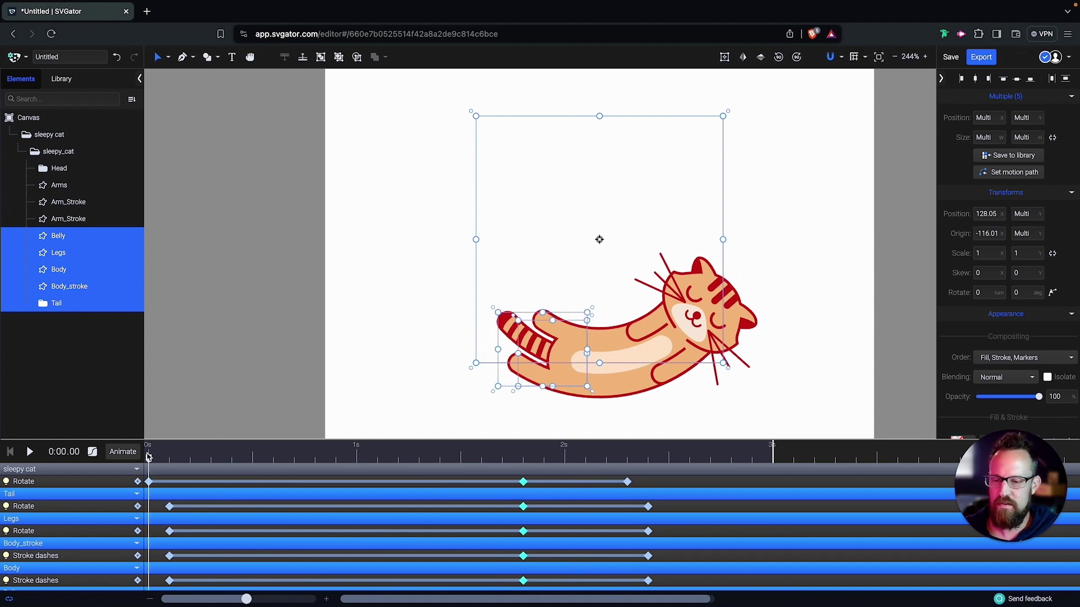
key("space")
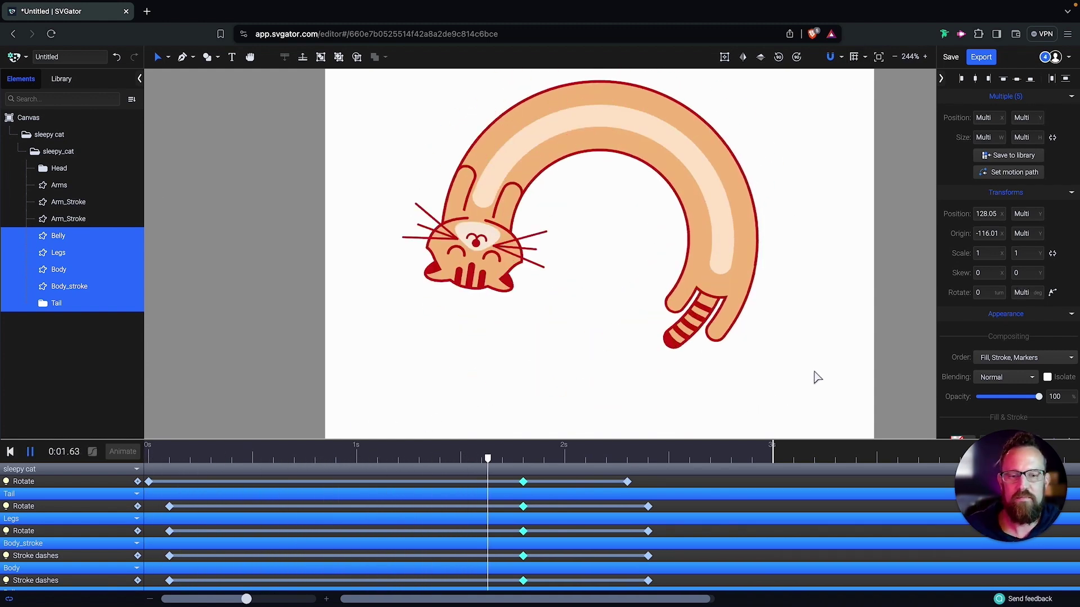